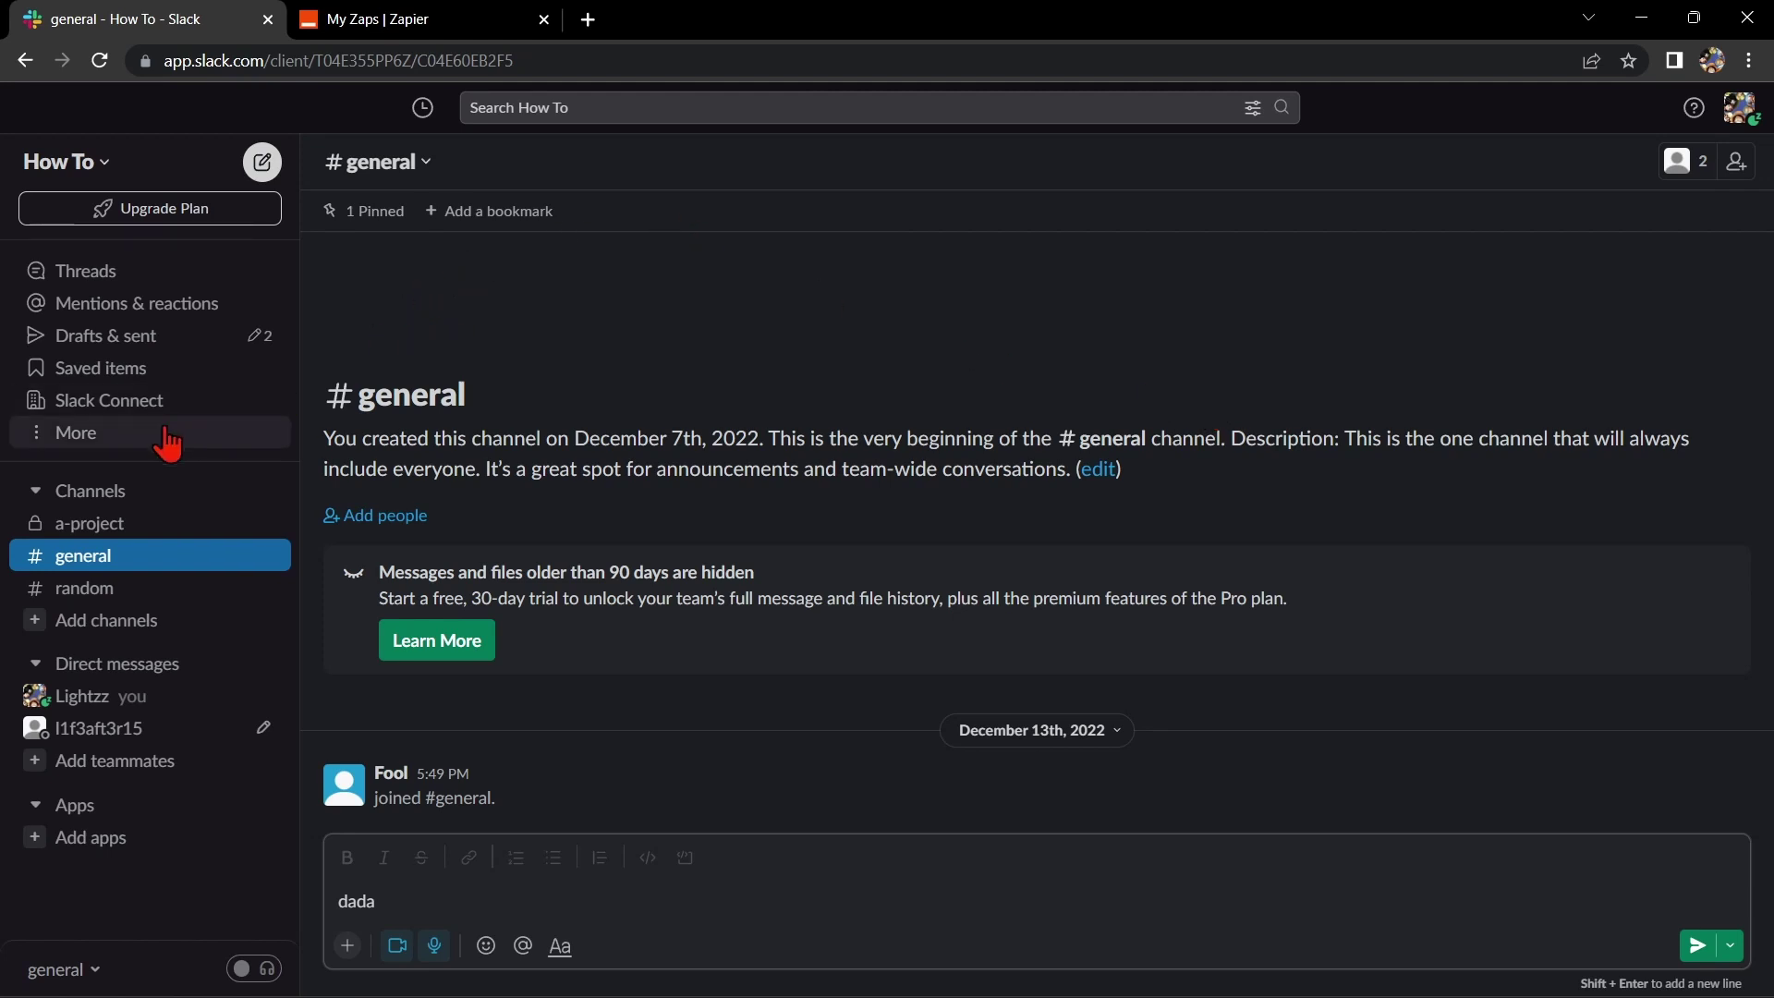
Search Slack's Apps page for 'githu' and open the GitHub app's directory page to add it.
left_click(114, 446)
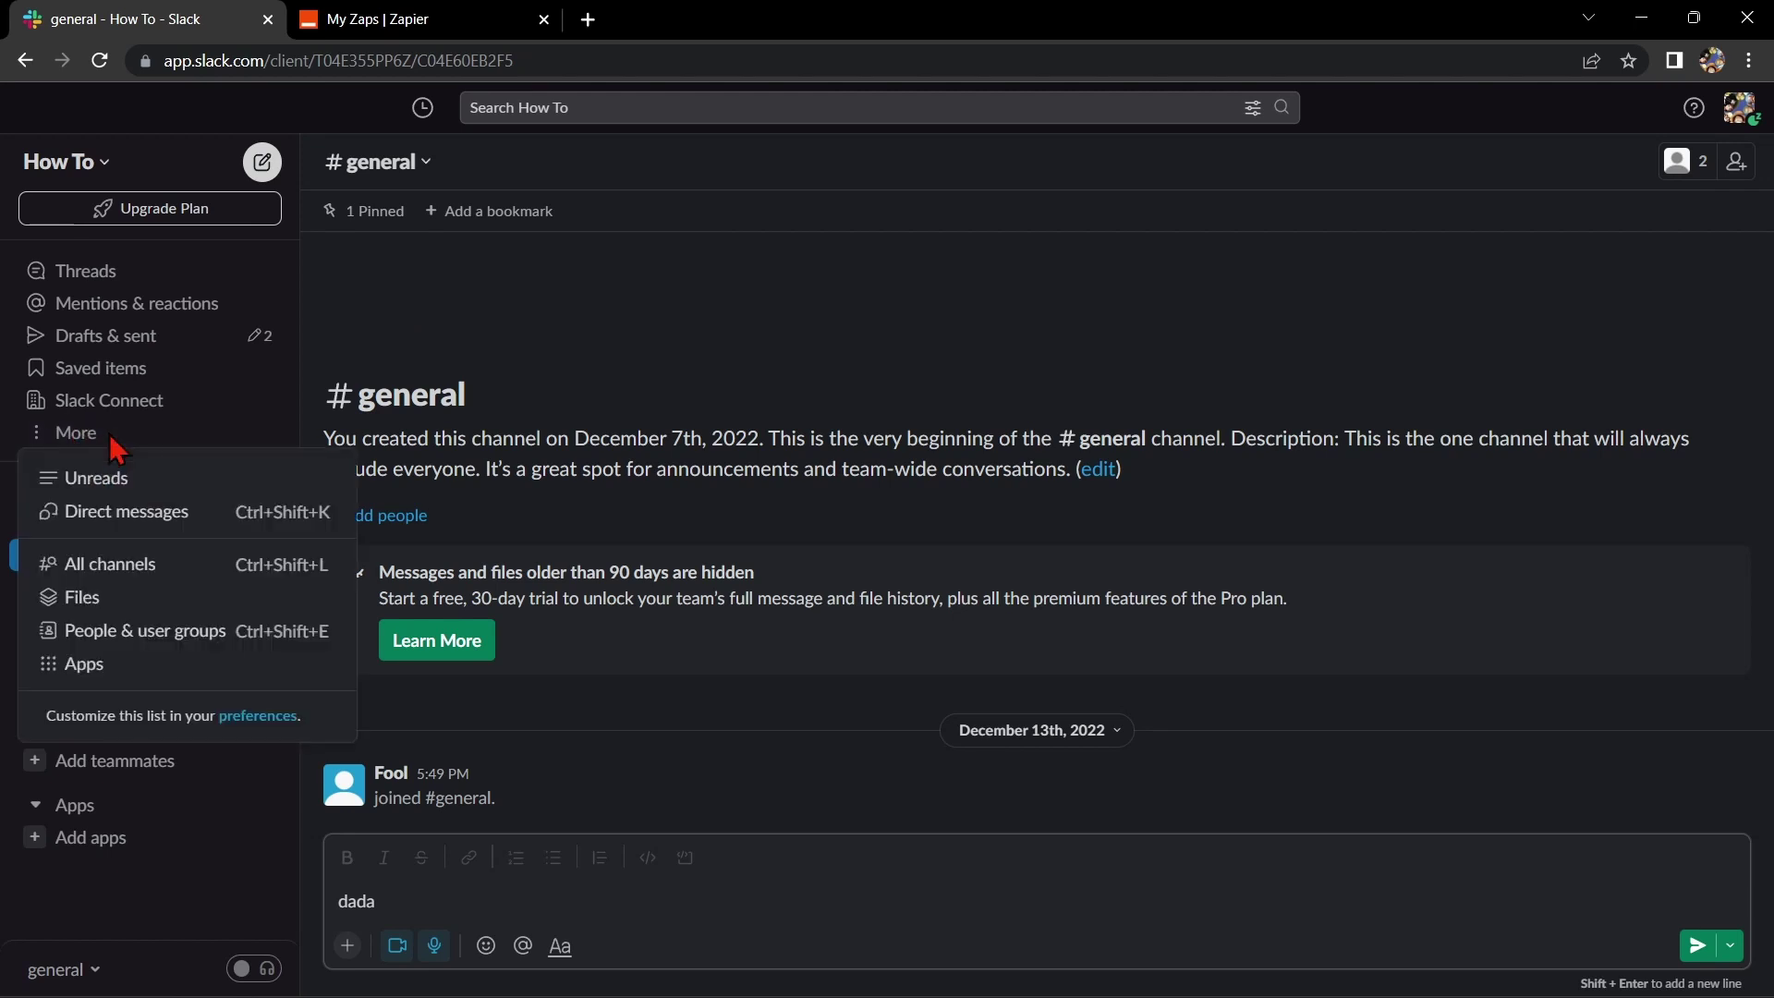
left_click(121, 669)
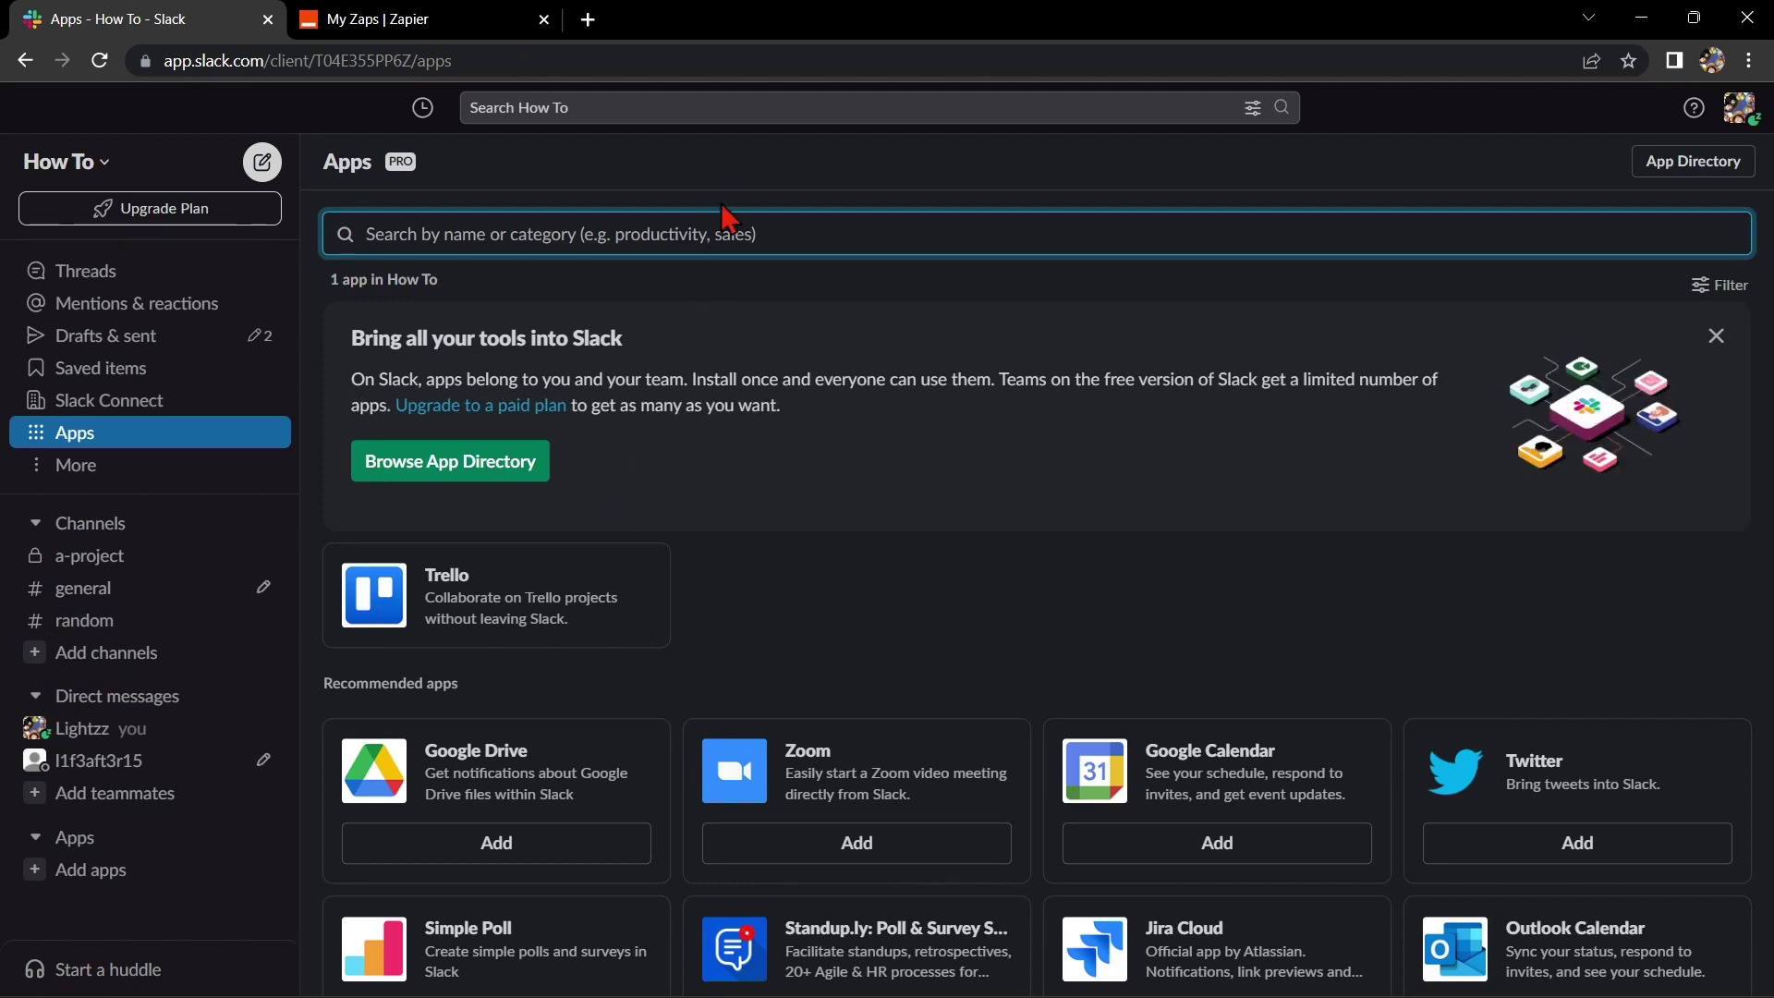
type("githu")
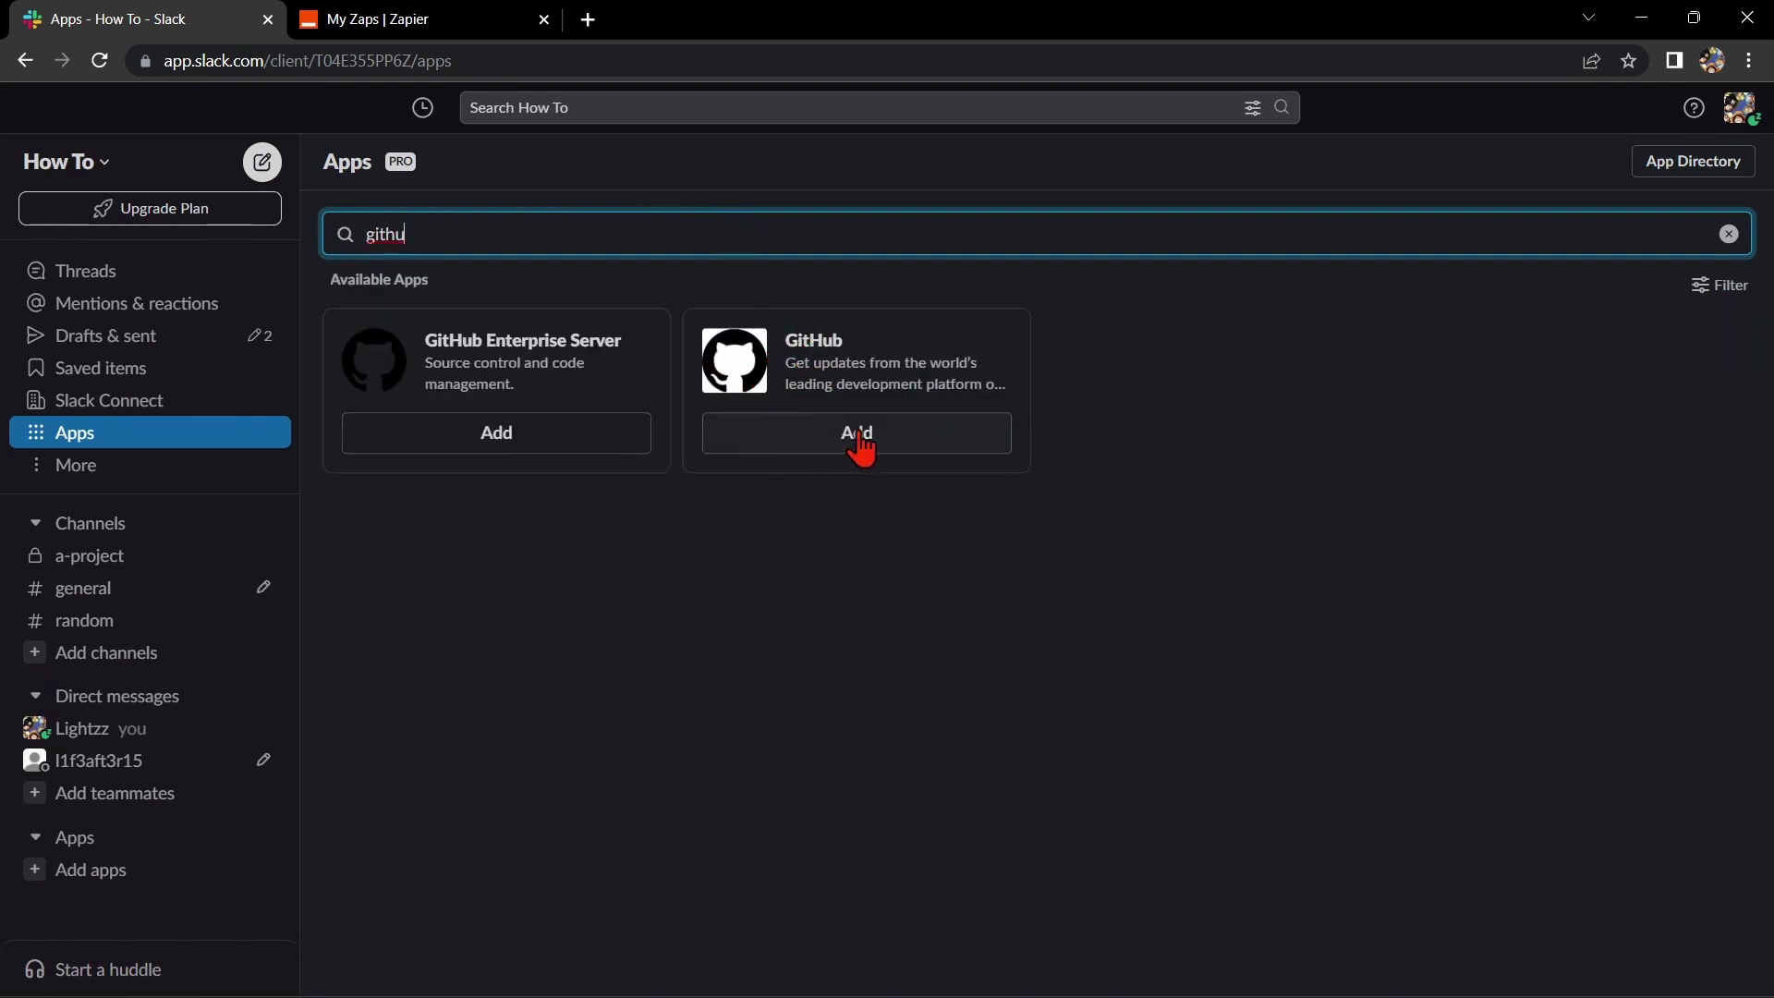
left_click(781, 441)
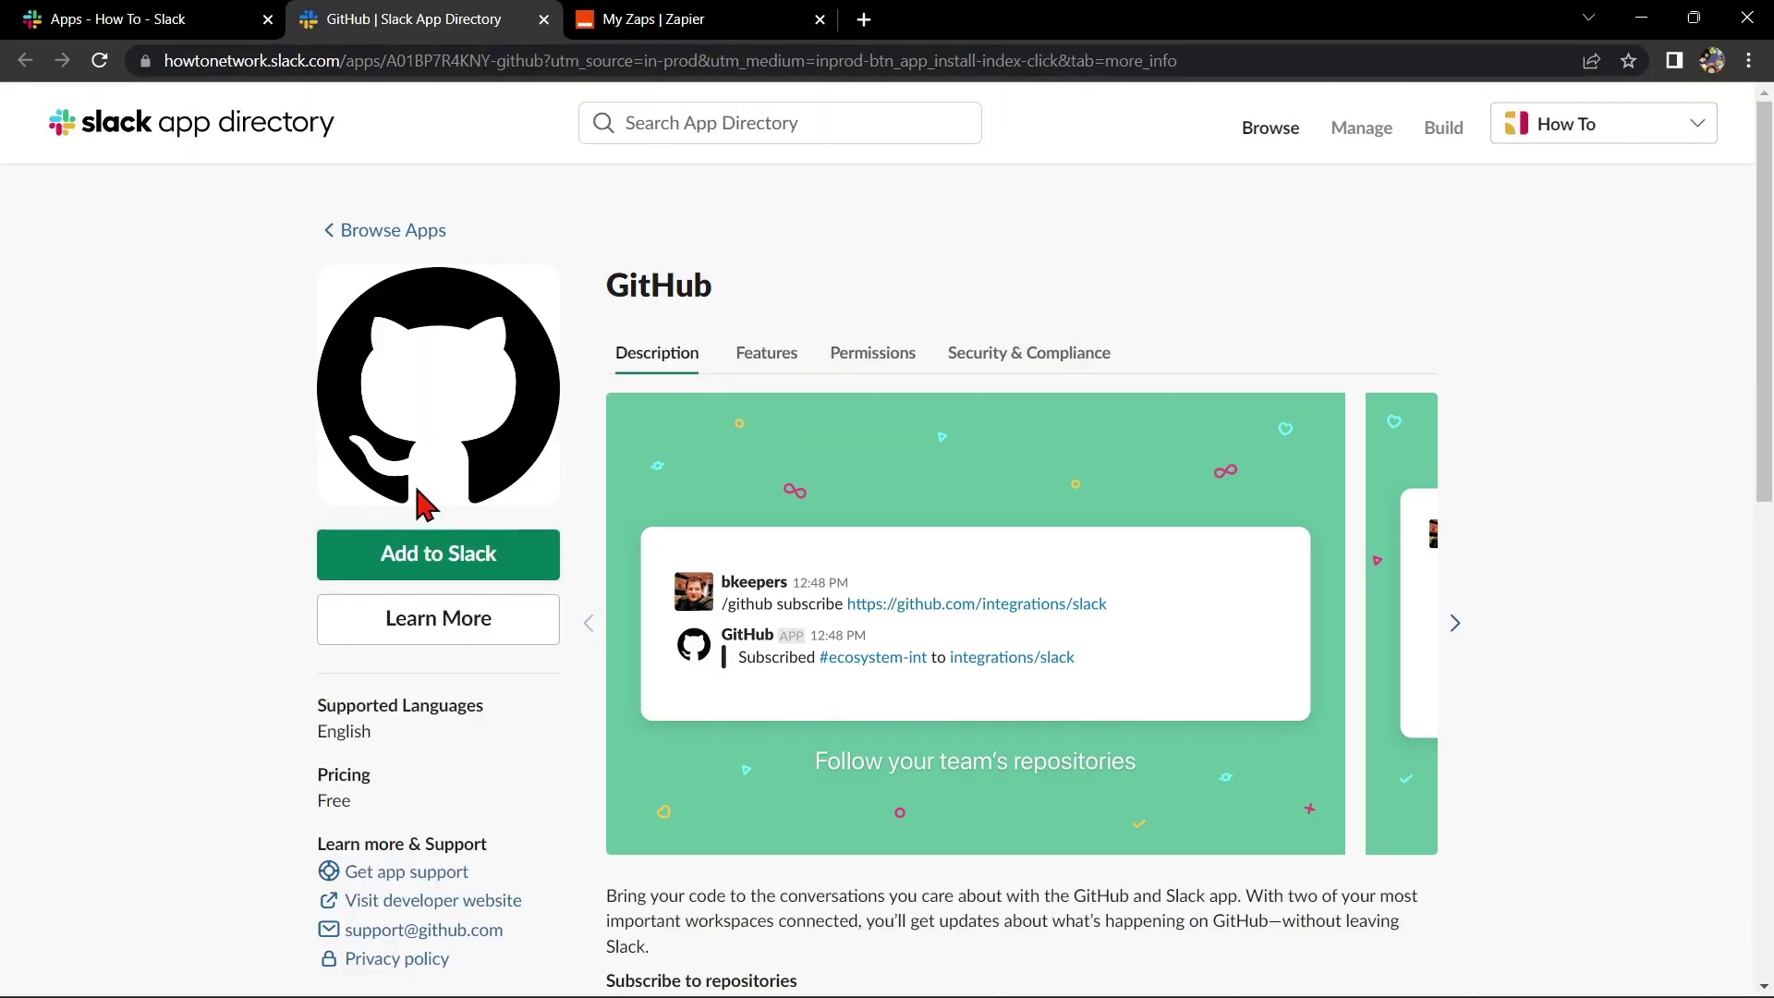
Add GitHub to the How To workspace, allow its access, and open its app conversation.
left_click(464, 557)
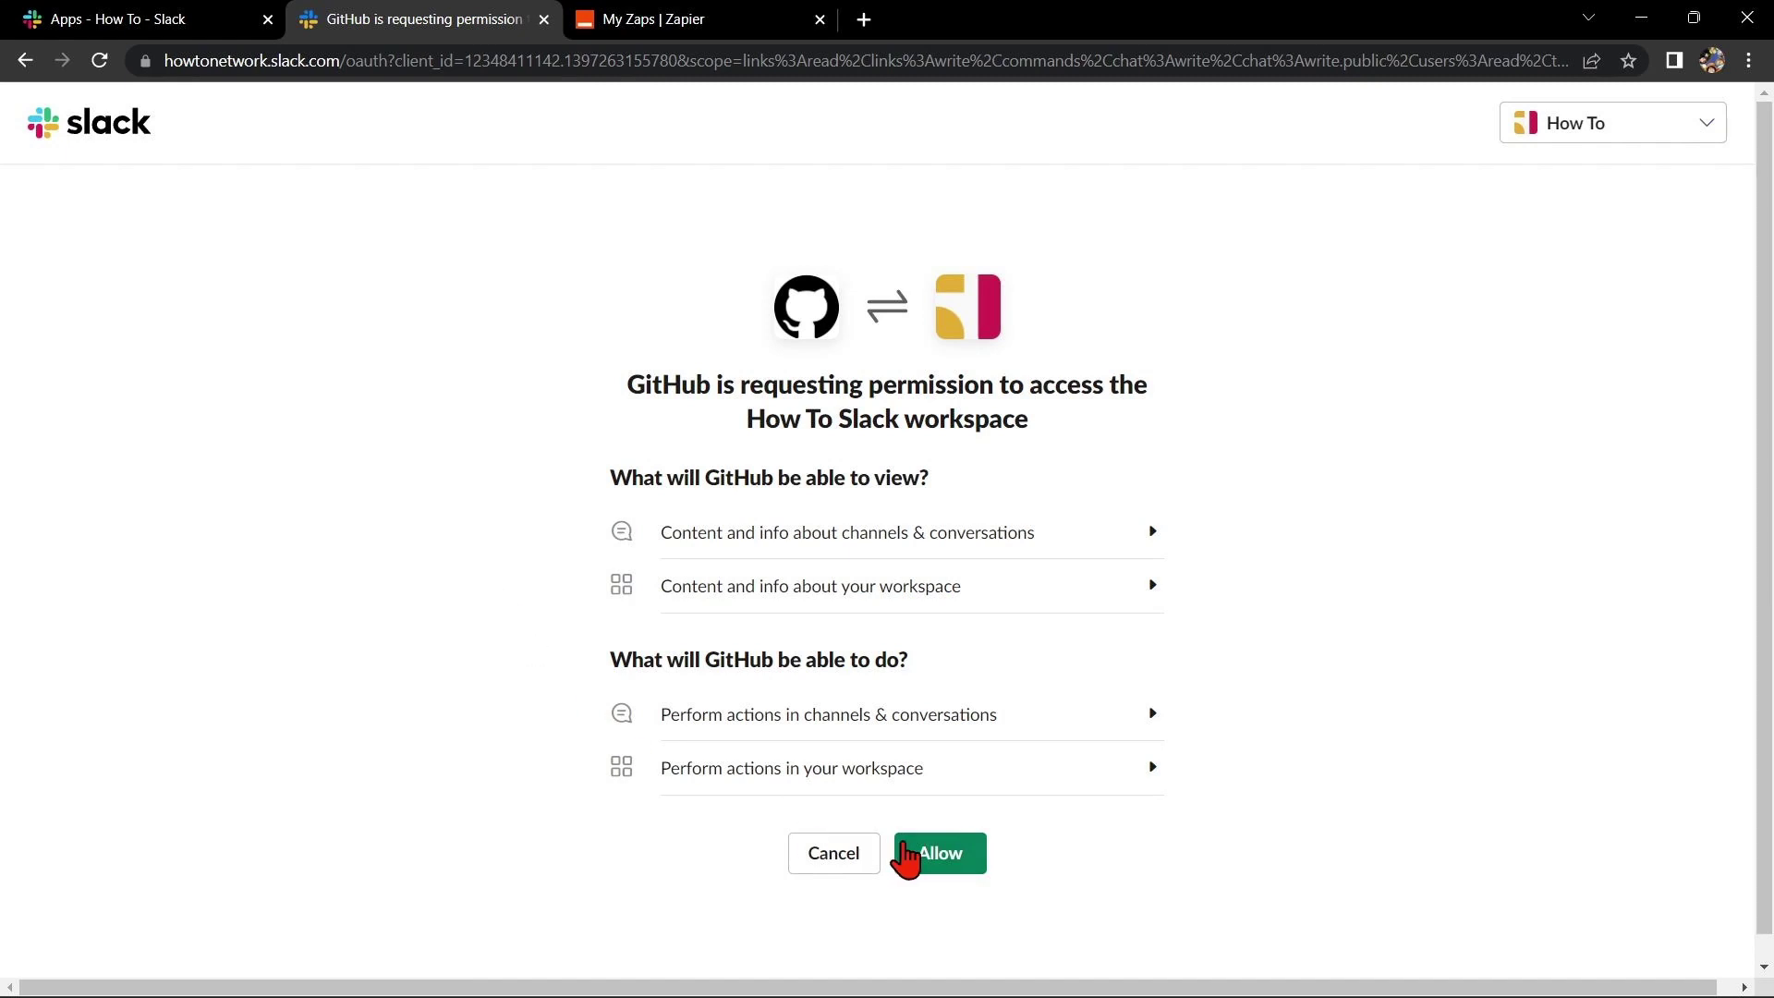
left_click(933, 867)
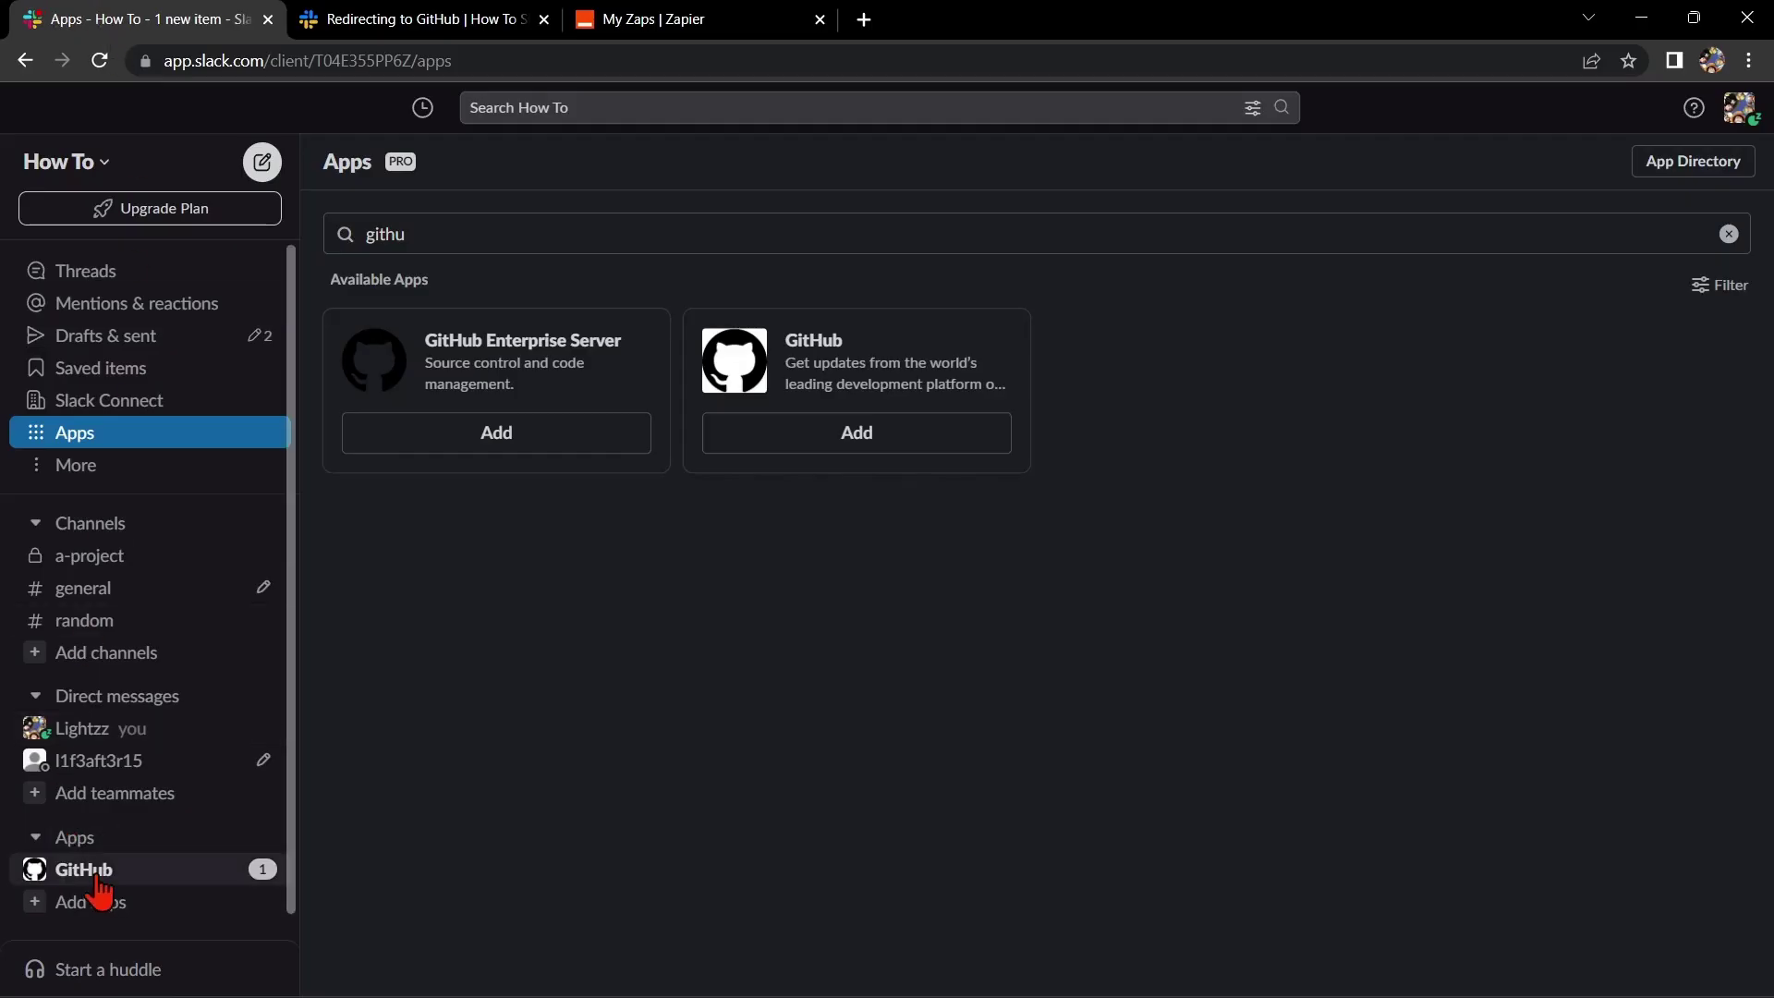
left_click(97, 877)
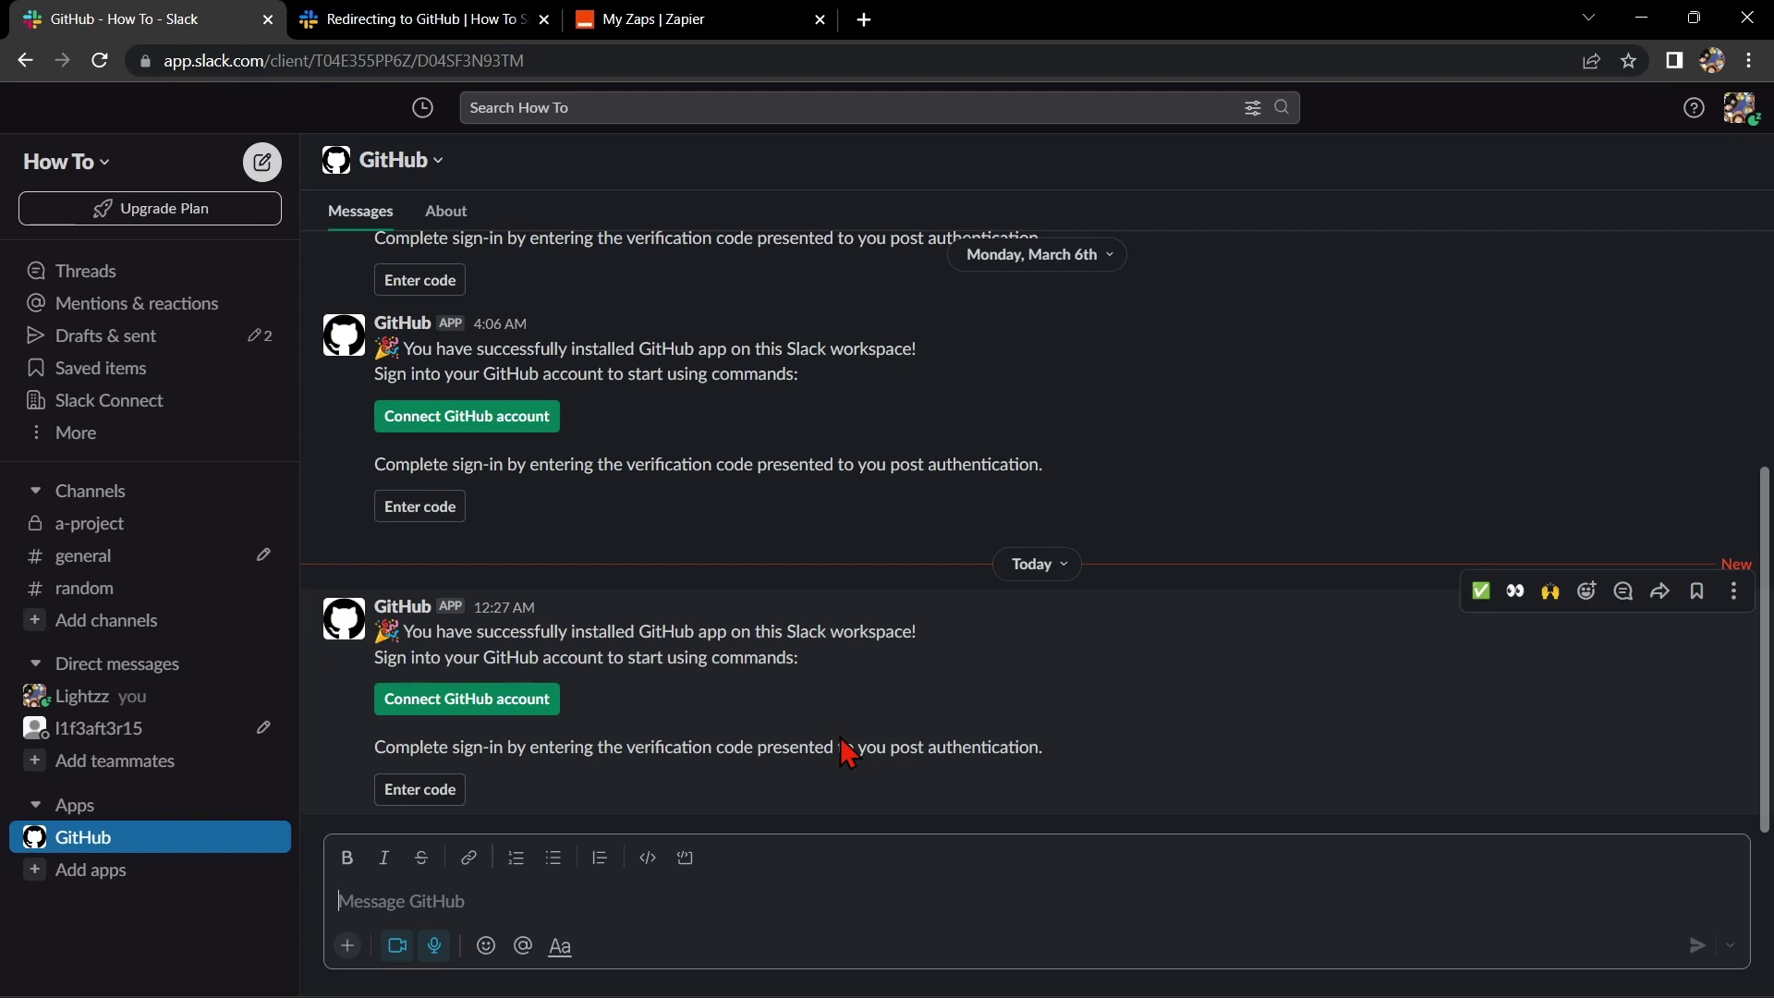
Create a new Zap in Zapier and rename it 'Slack with Github'.
left_click(642, 19)
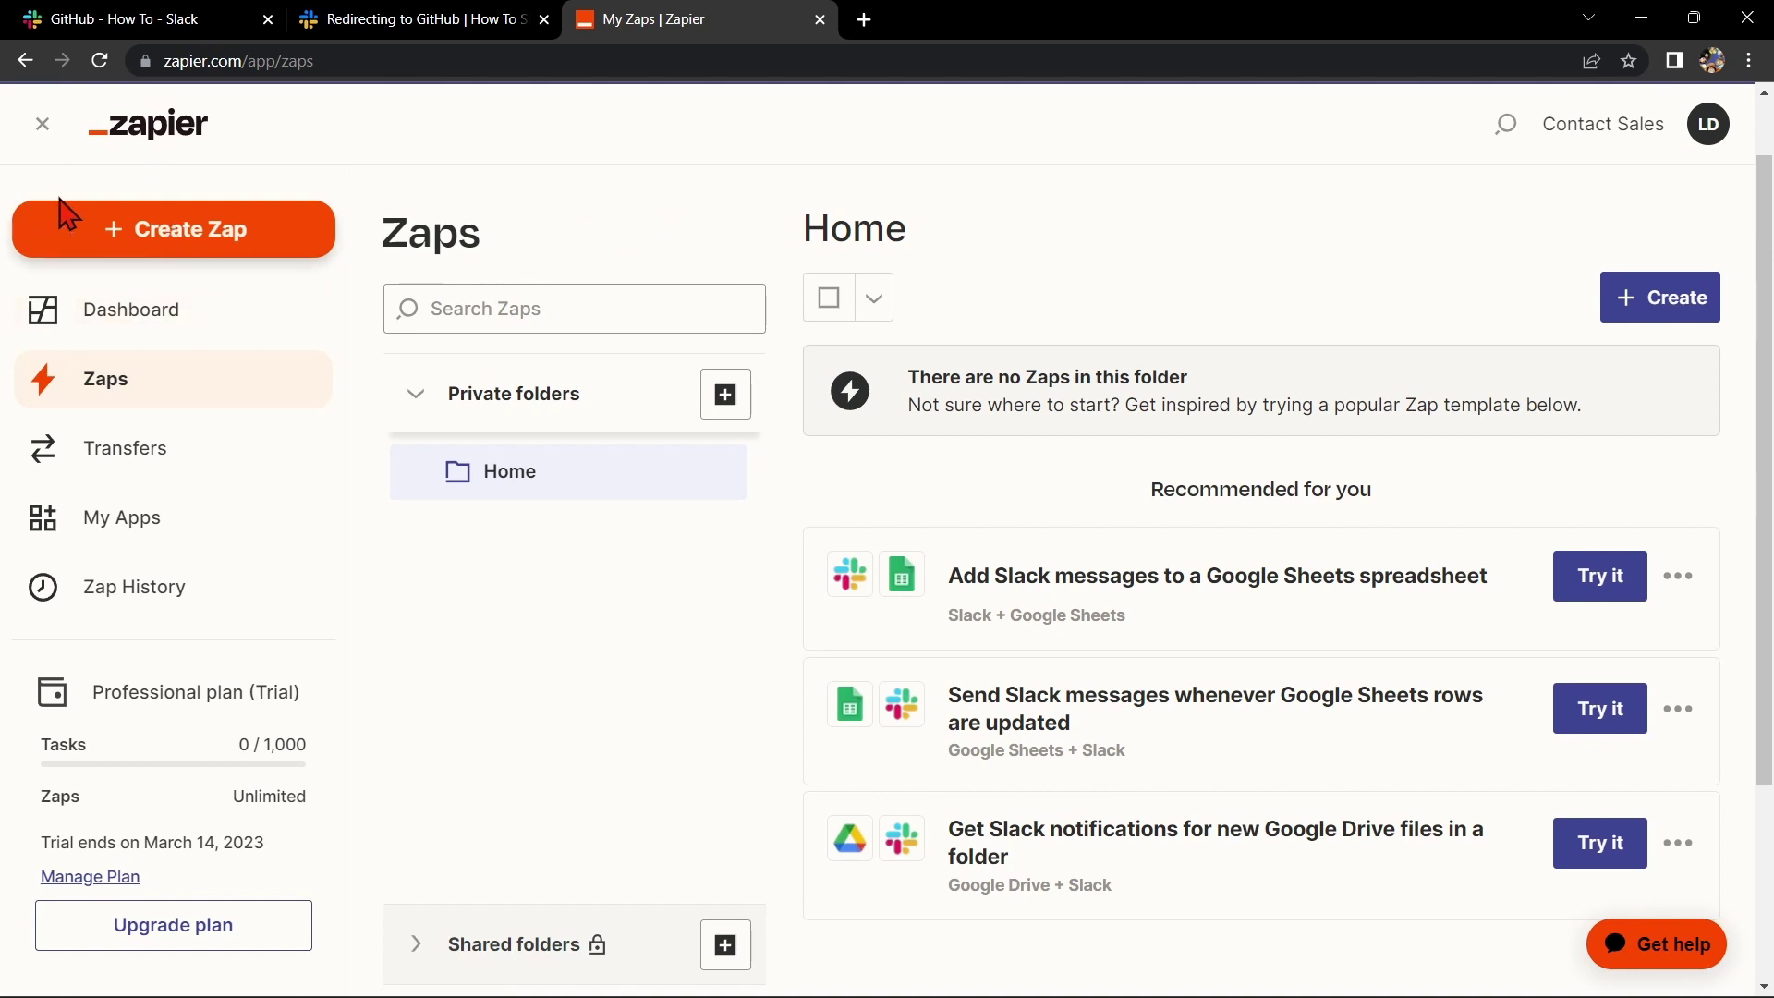
left_click(140, 233)
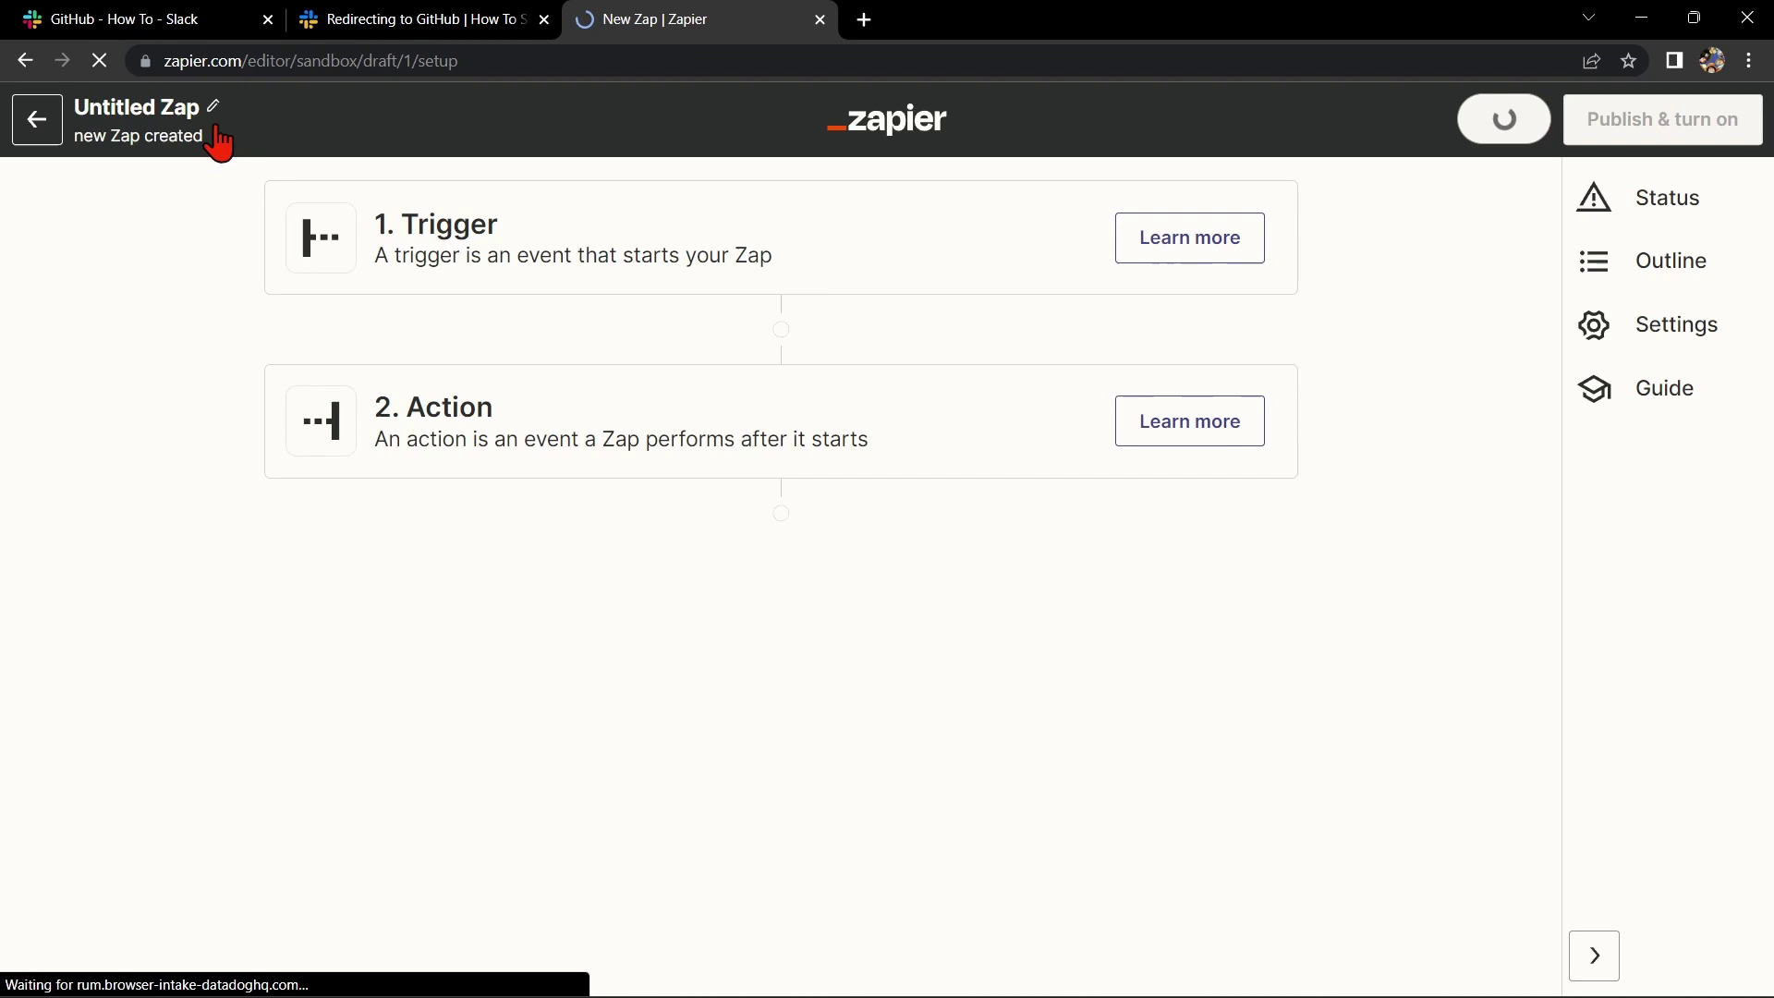
left_click(108, 111)
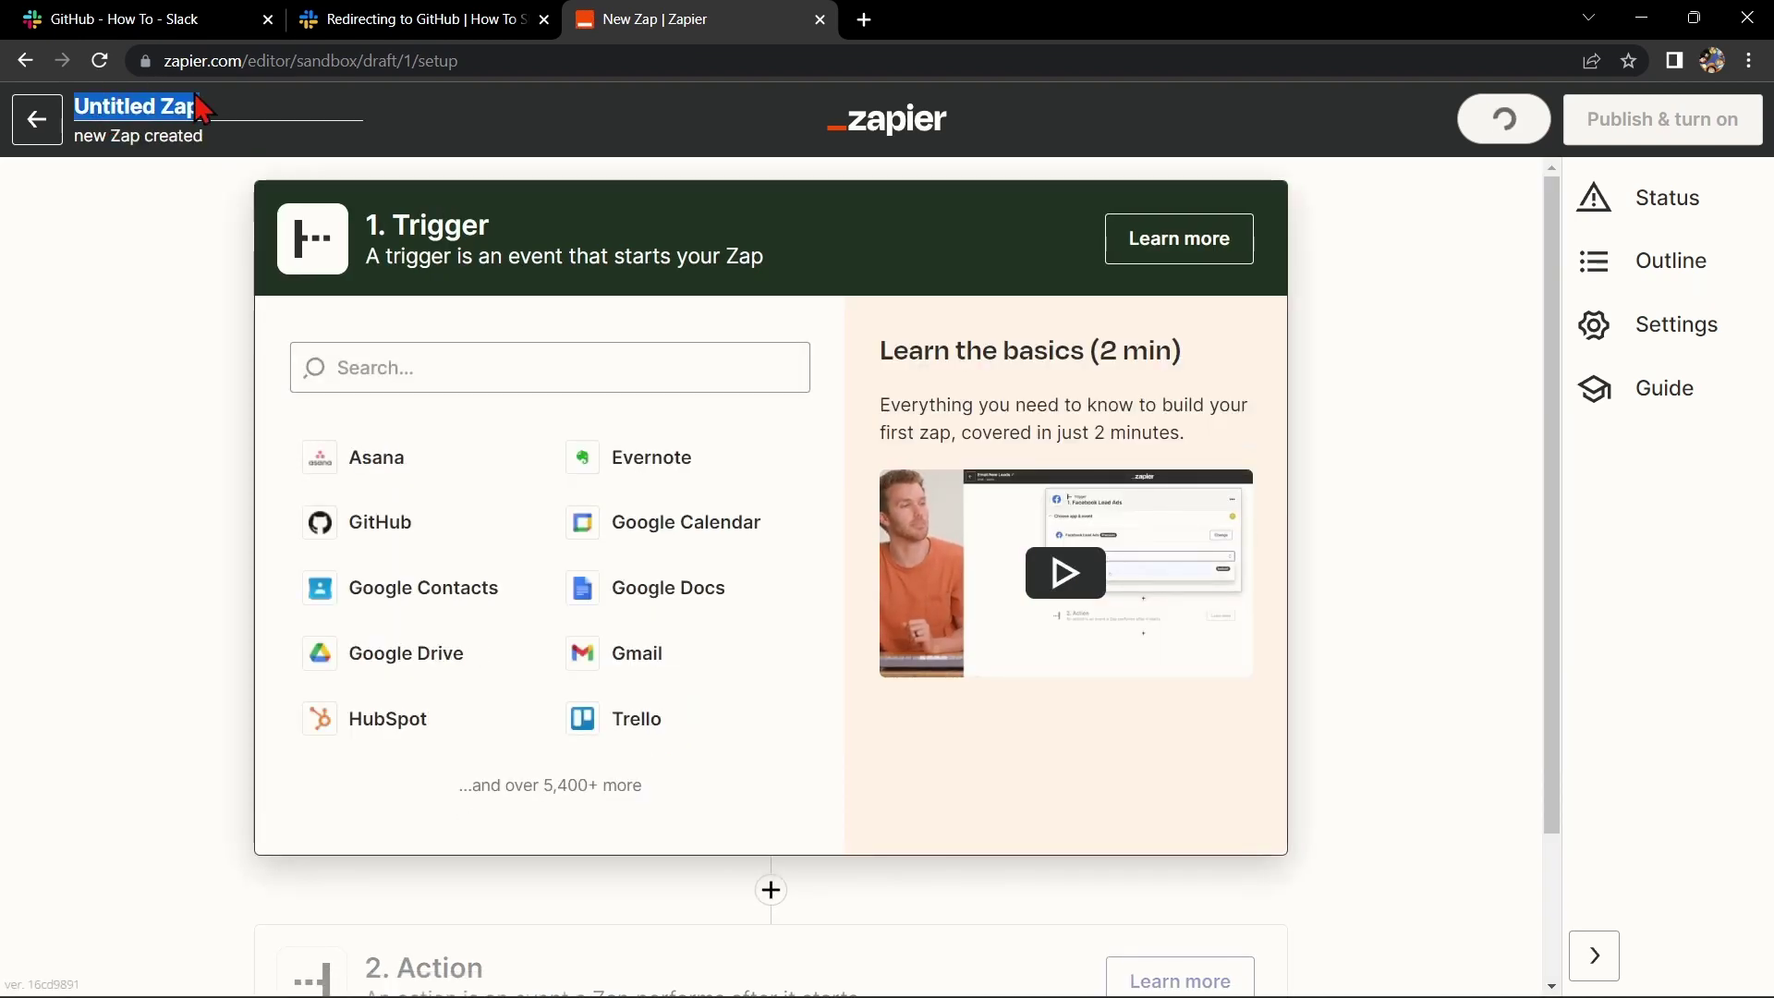
type("Slack with Github")
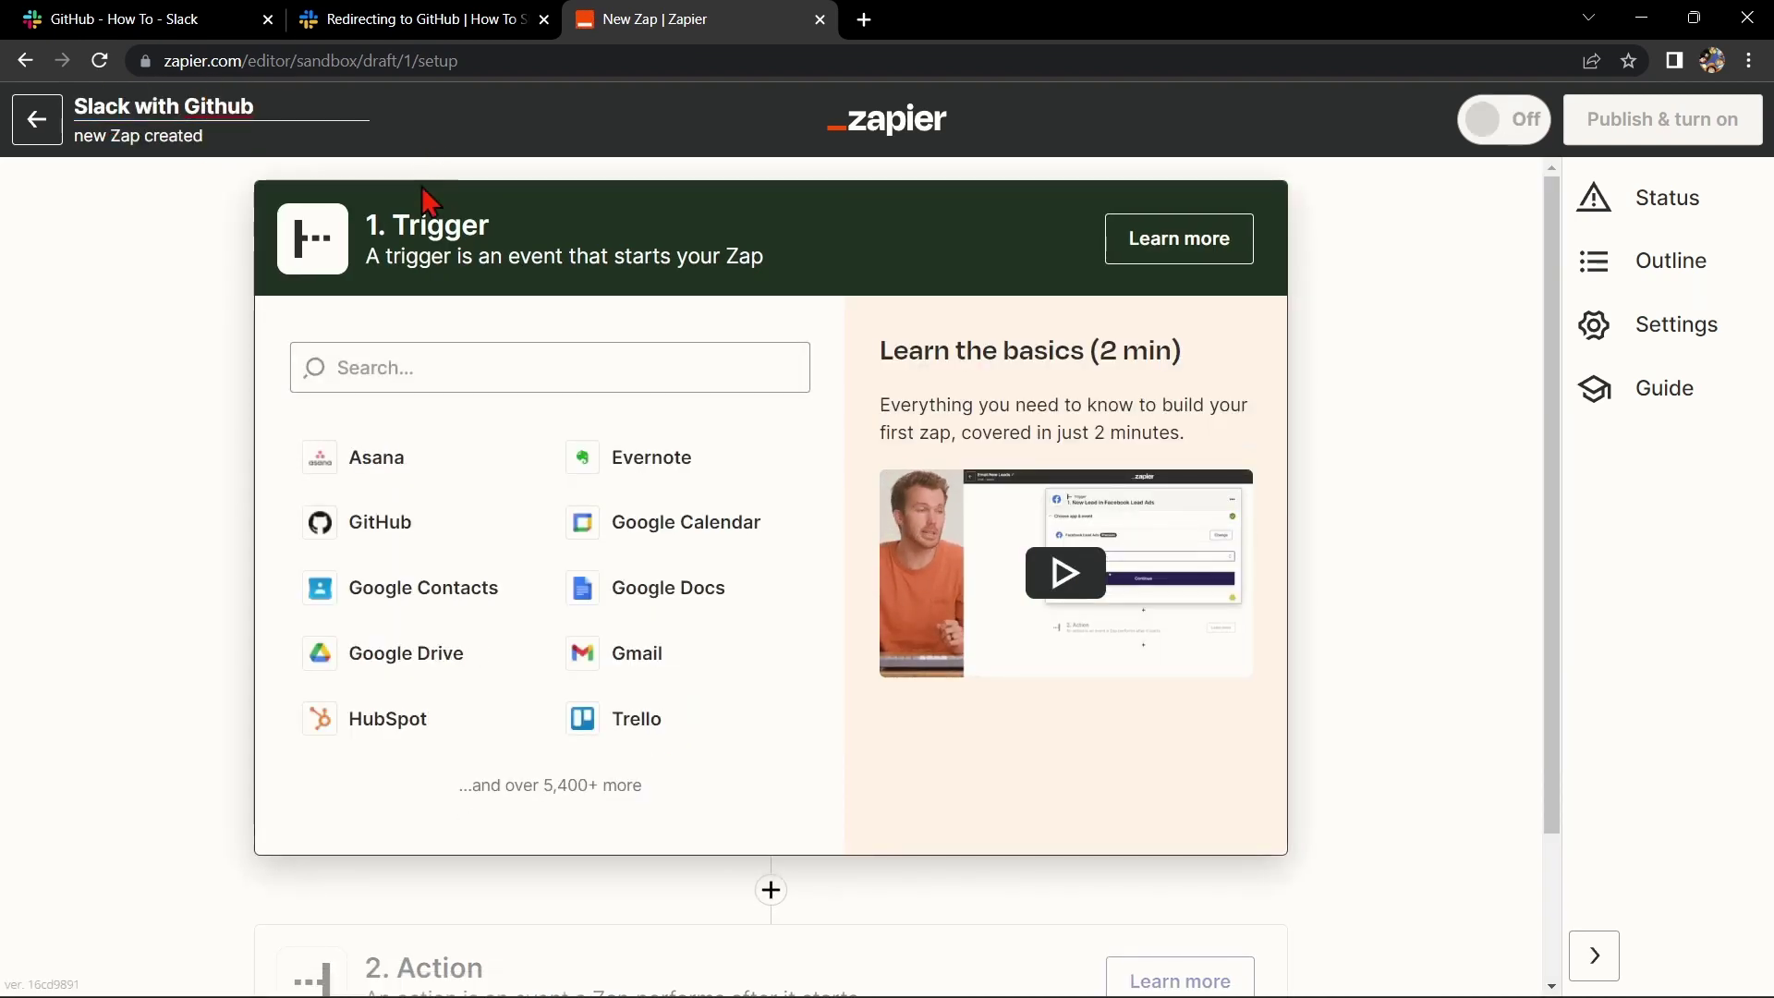
Choose Slack as the Zap's trigger app and bring up its trigger event list.
left_click(415, 365)
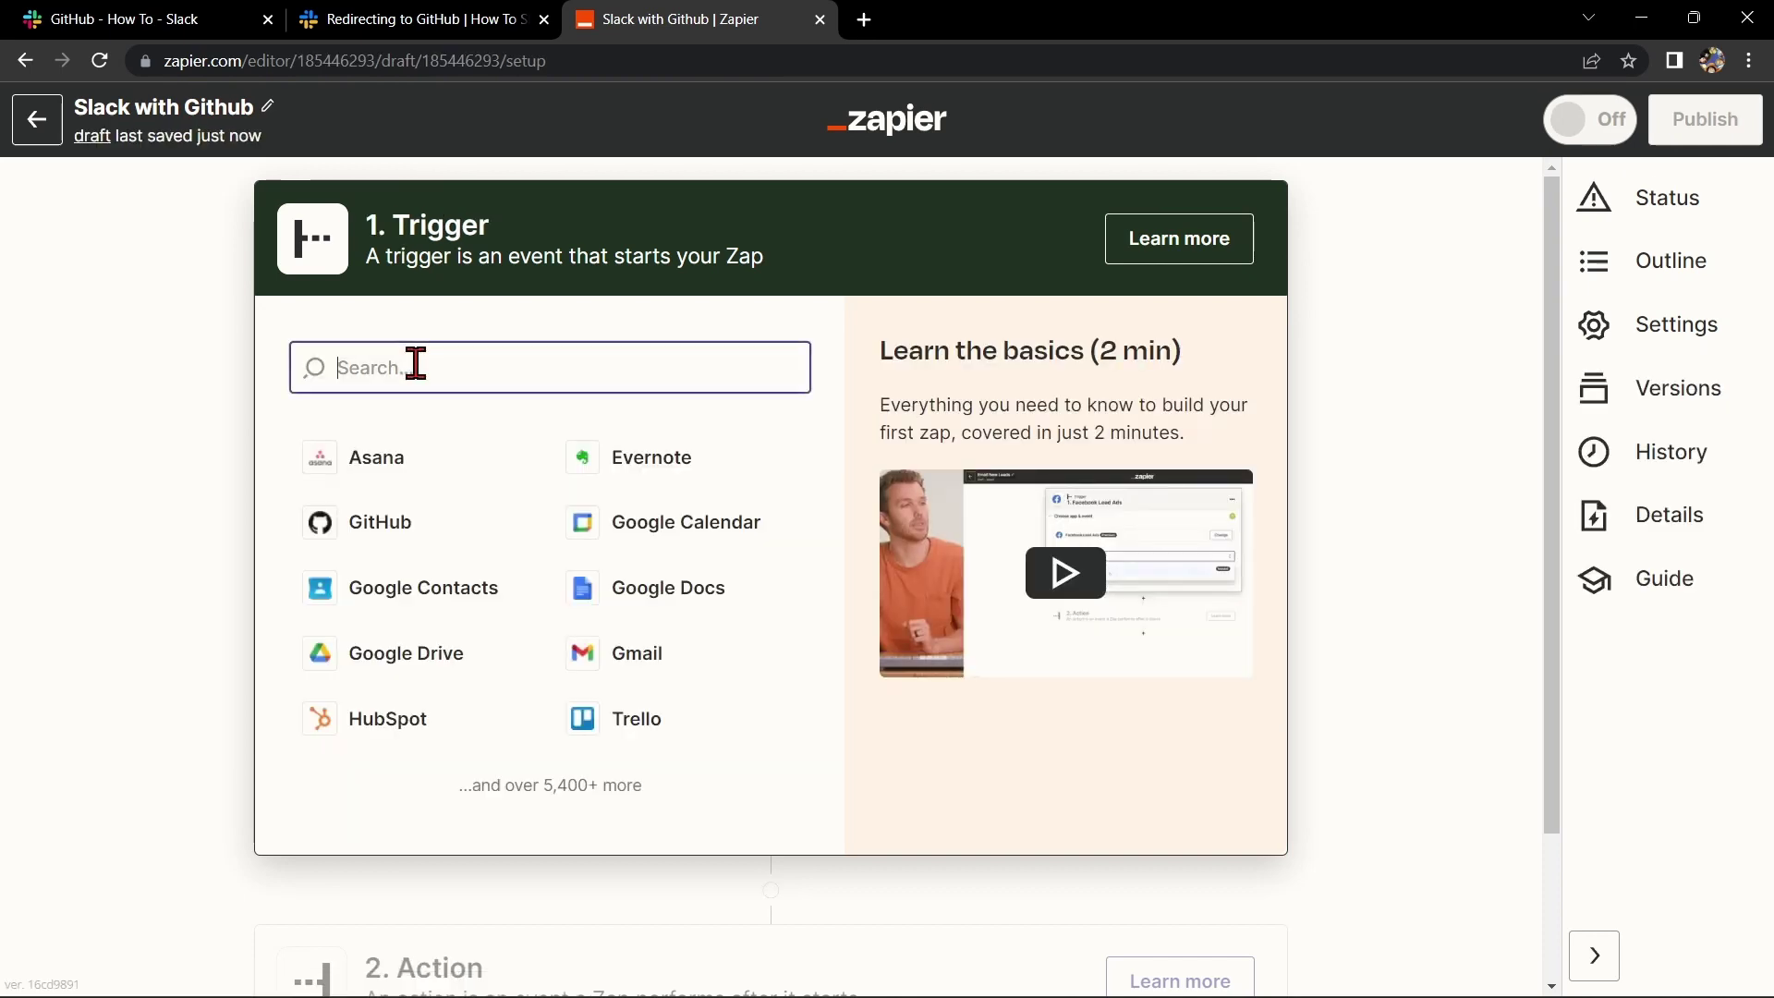
type("sa")
key("BackSpace")
type("l")
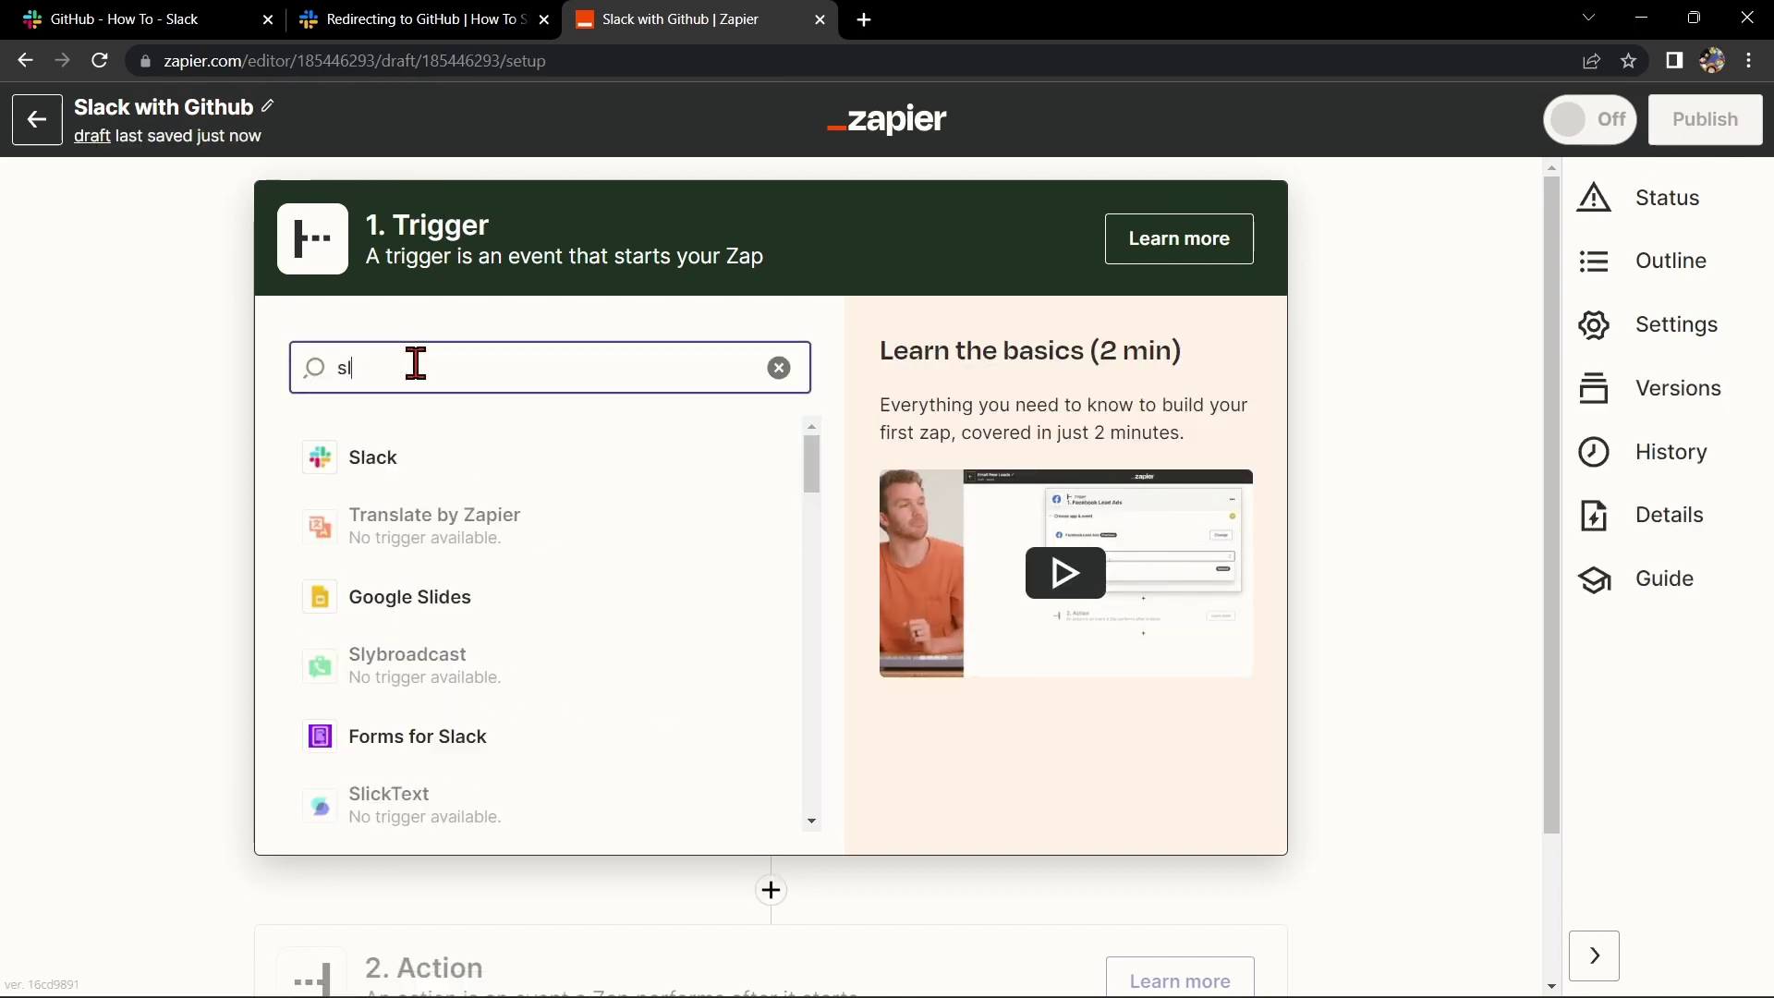
left_click(417, 460)
left_click(476, 534)
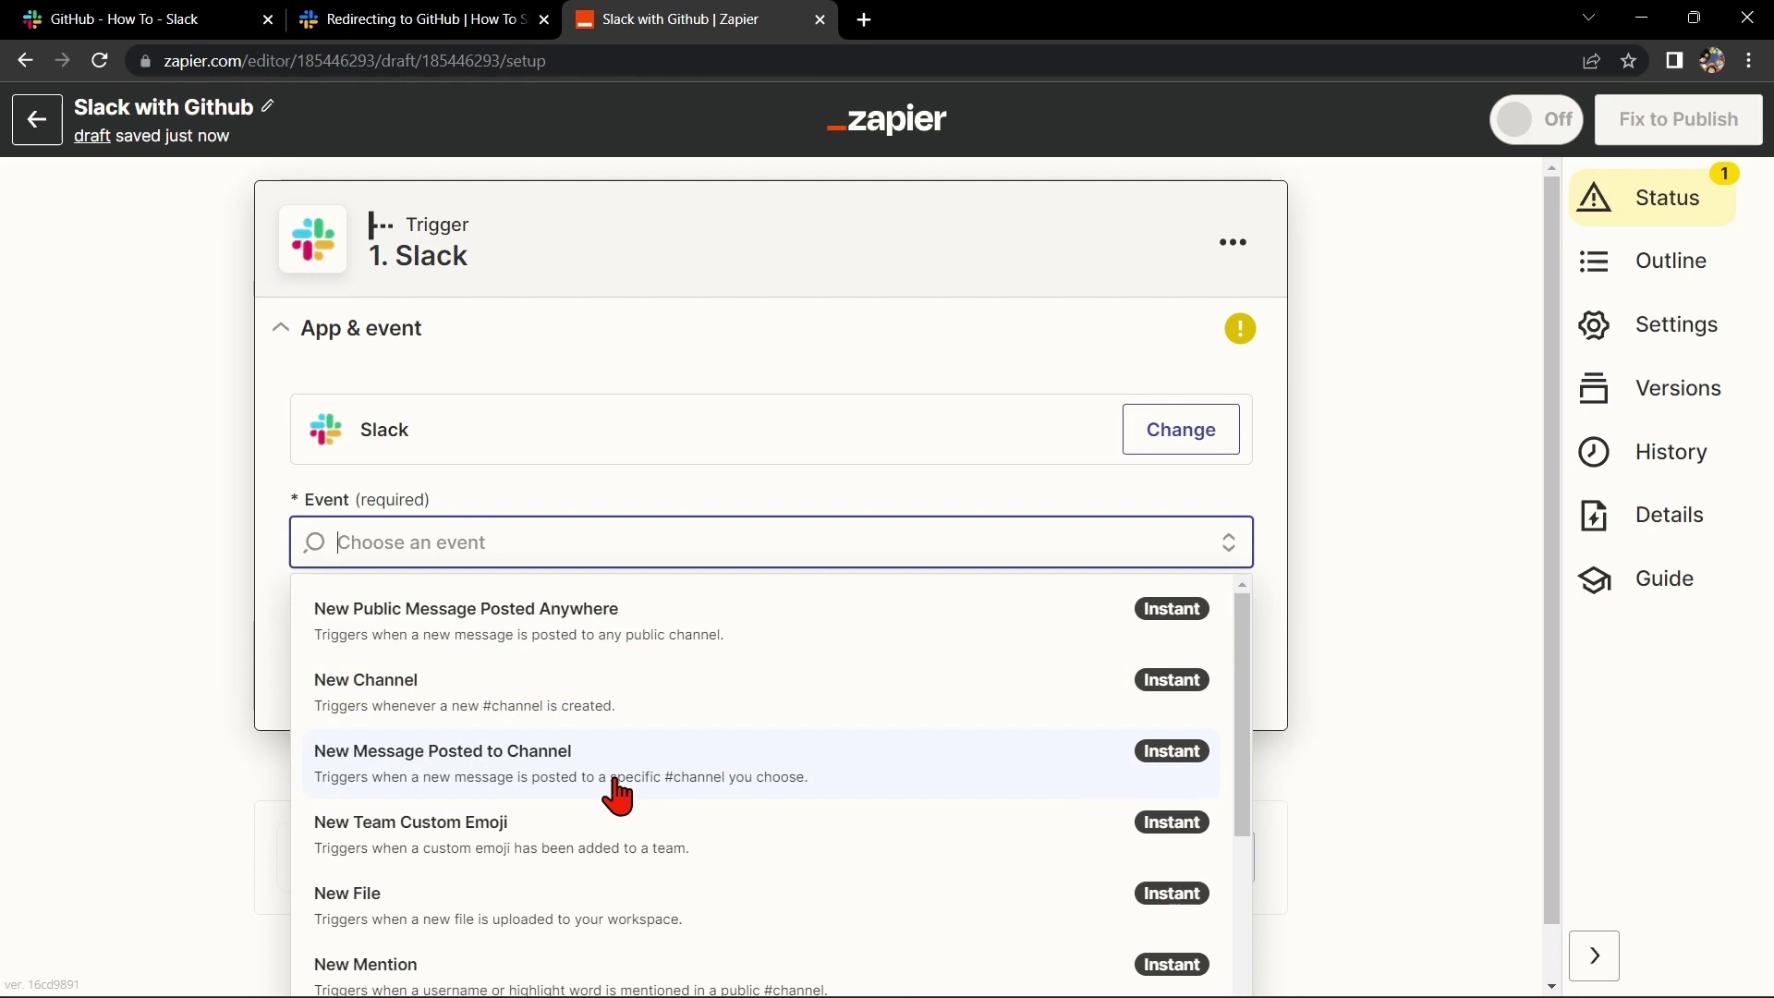
Set the trigger event to New Message Posted to Channel and confirm the connected Slack account.
left_click(889, 776)
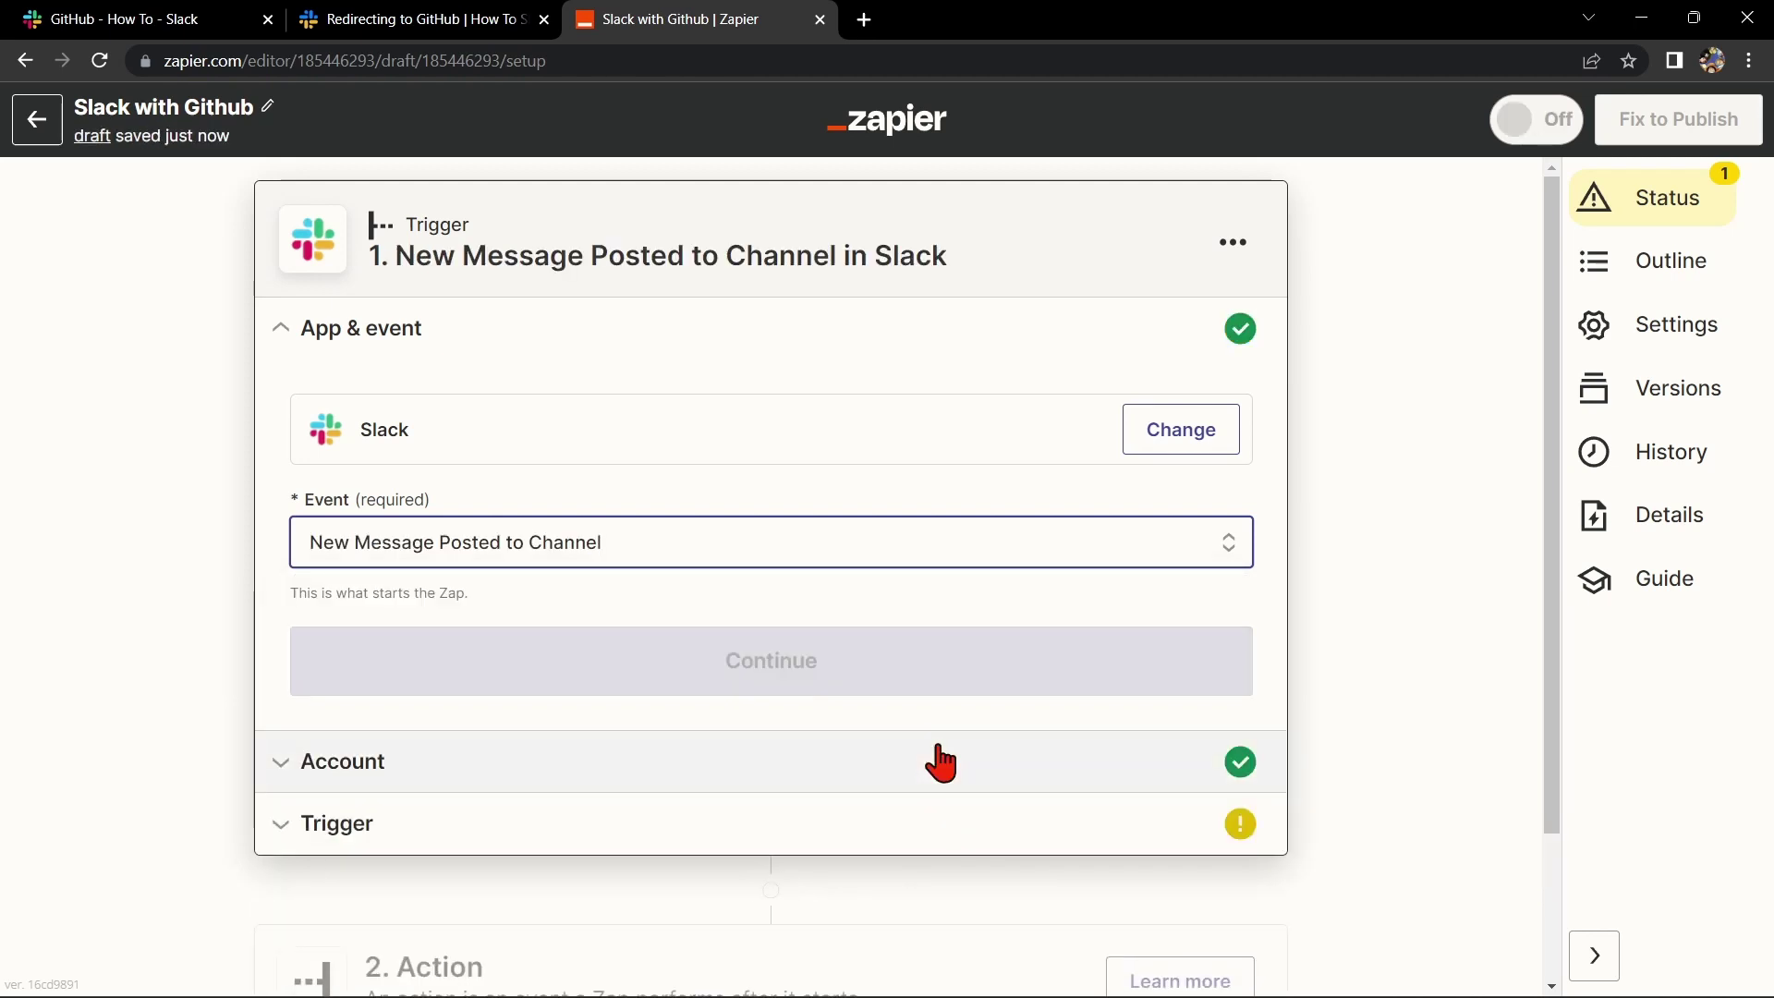
left_click(928, 684)
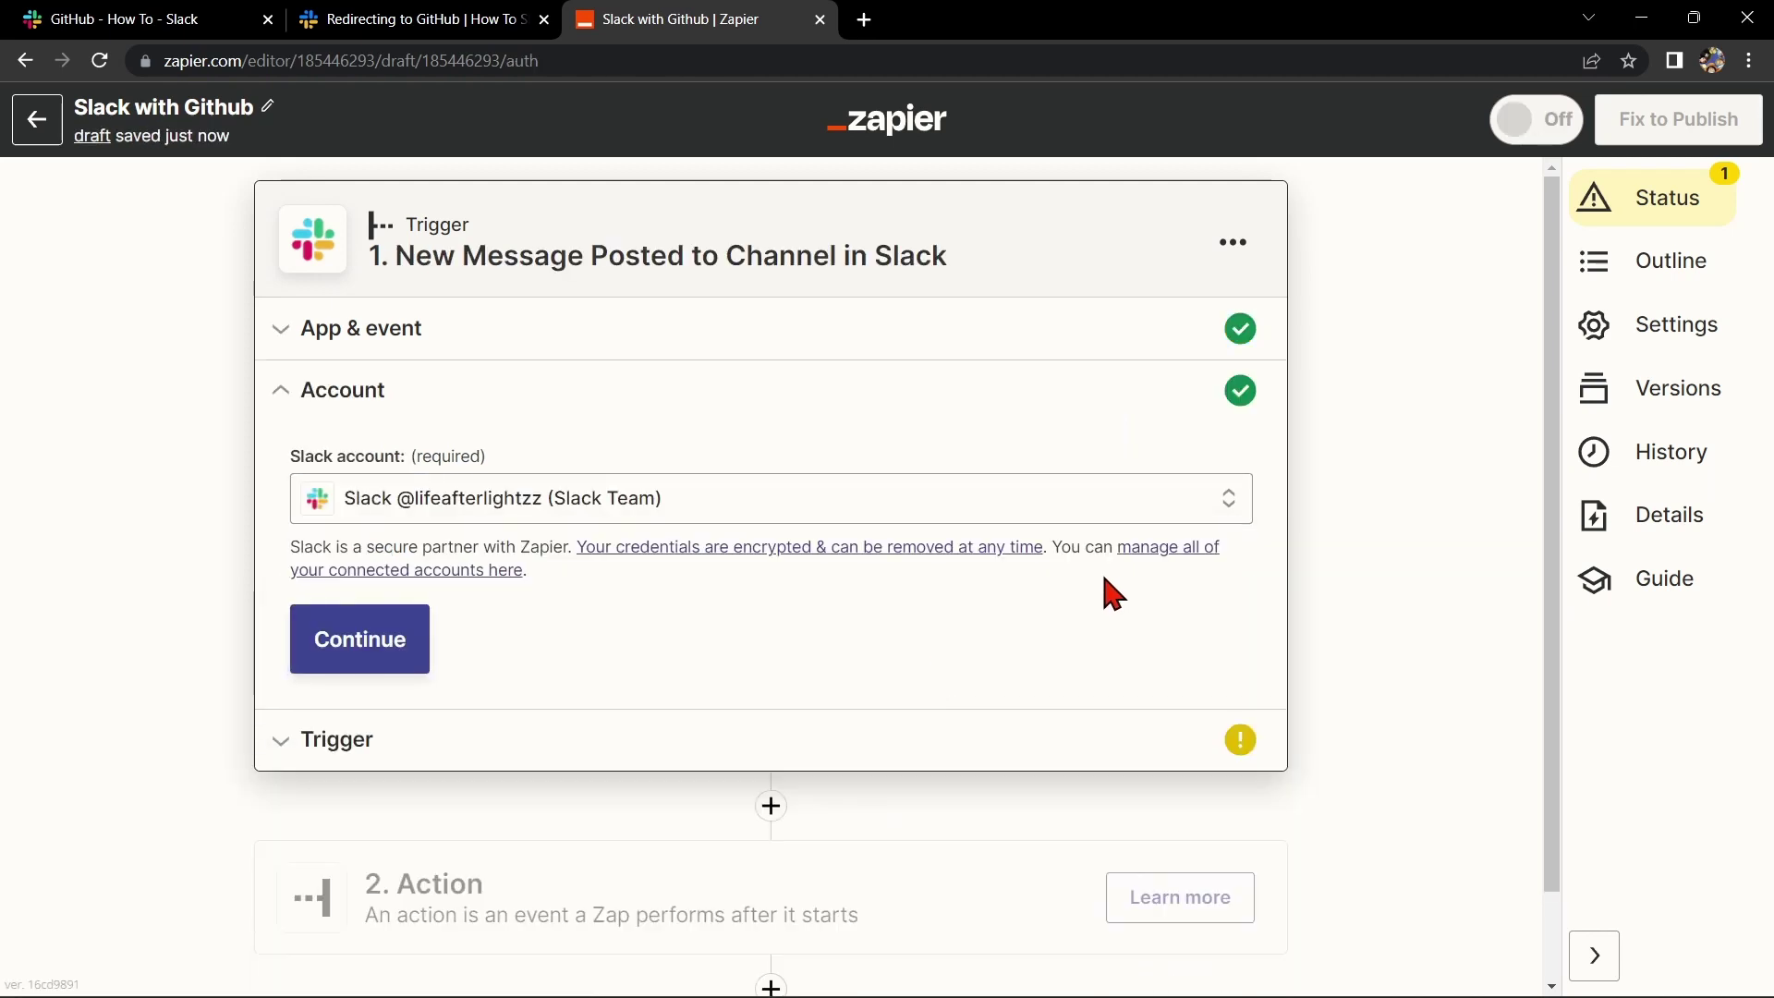
left_click(1035, 515)
left_click(1062, 419)
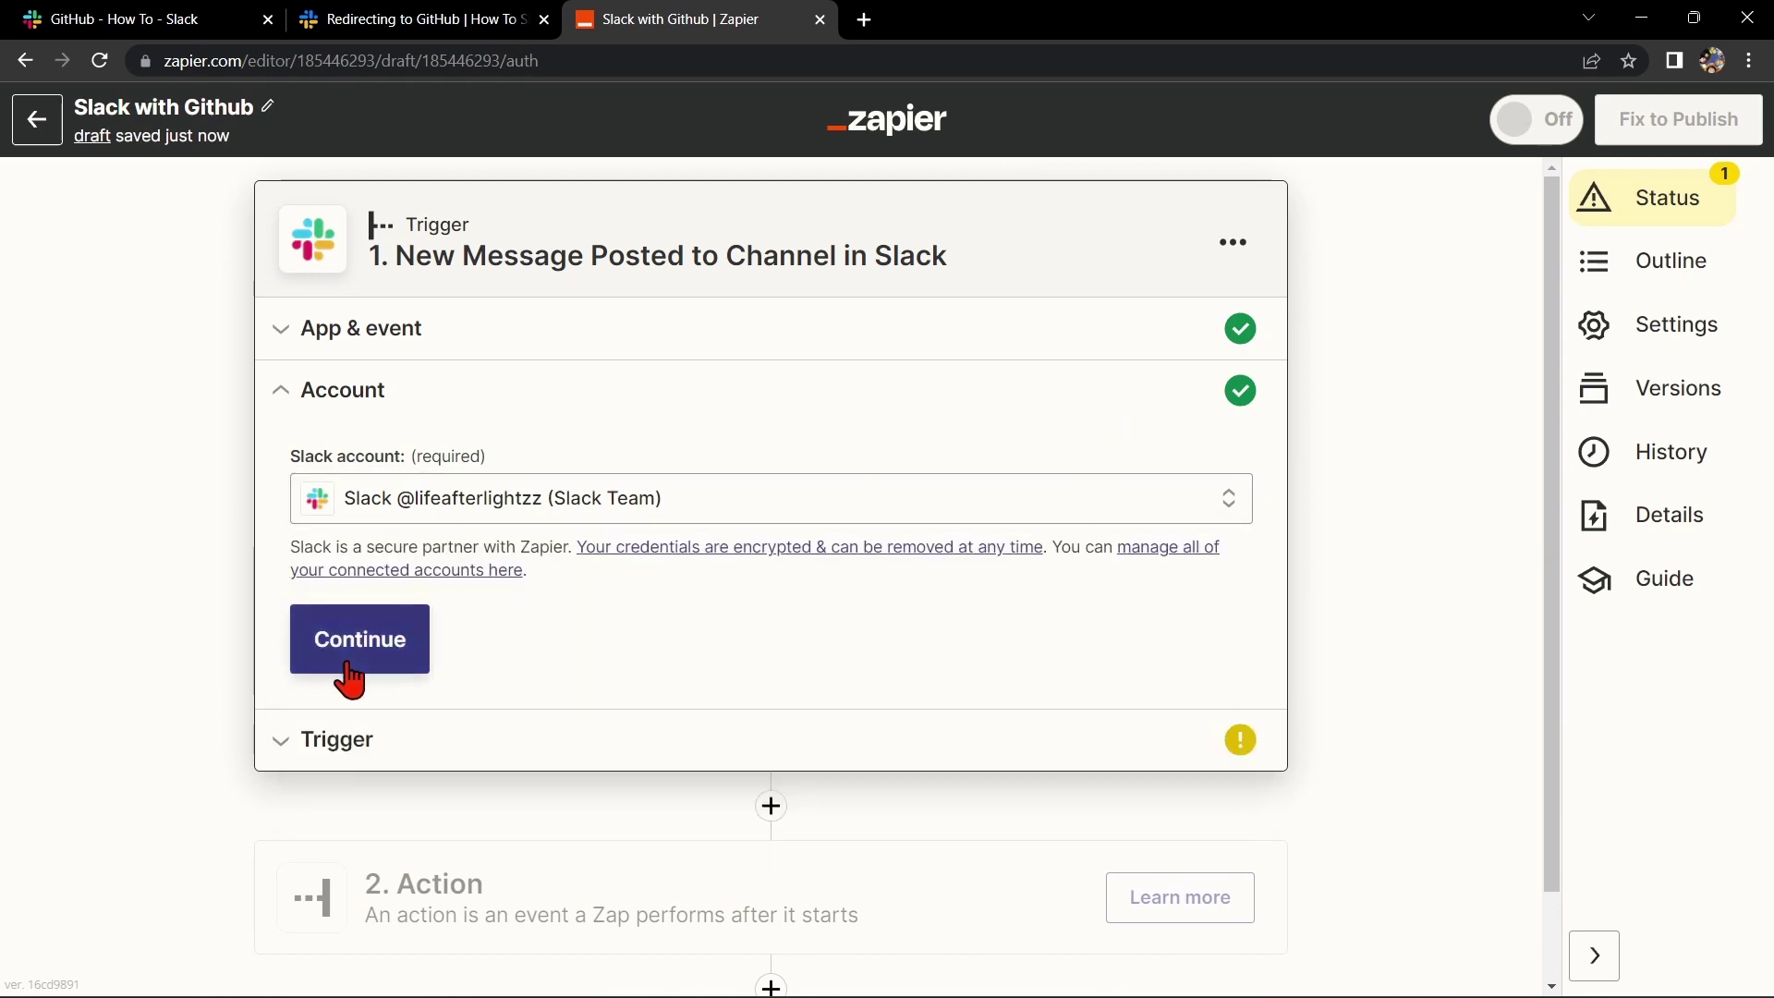
left_click(351, 647)
Set the trigger to watch the random channel and continue to the test.
left_click(596, 580)
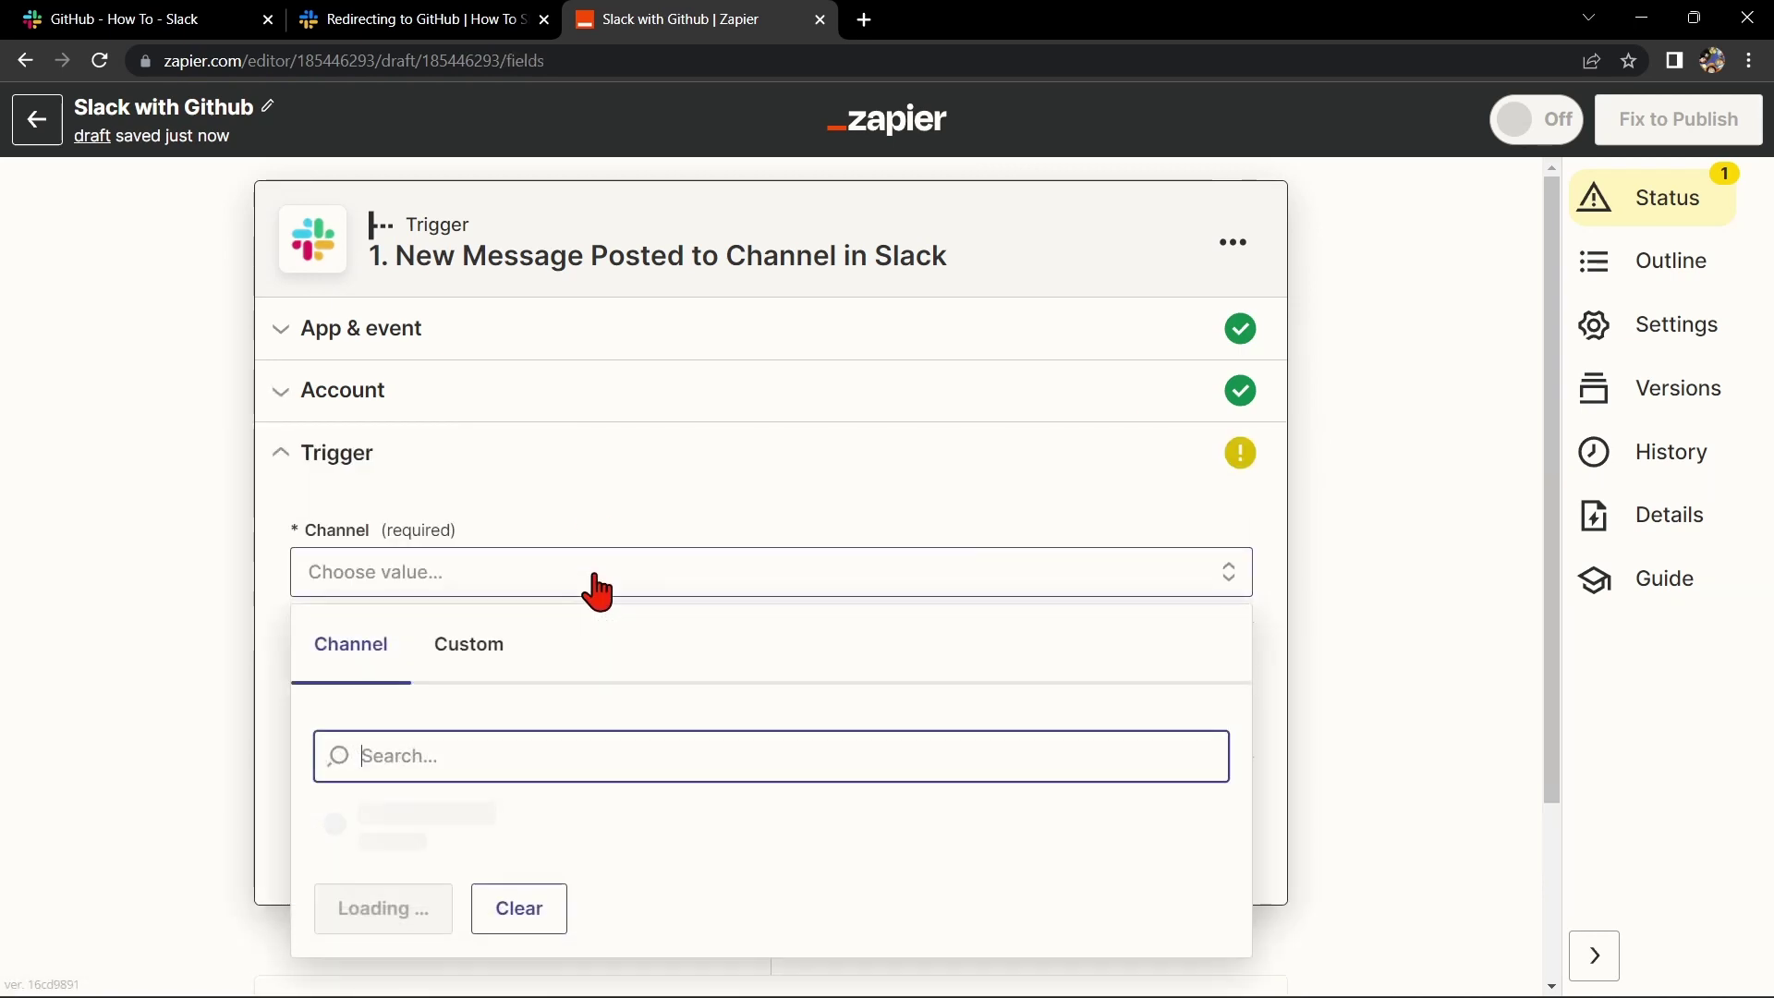
left_click(376, 841)
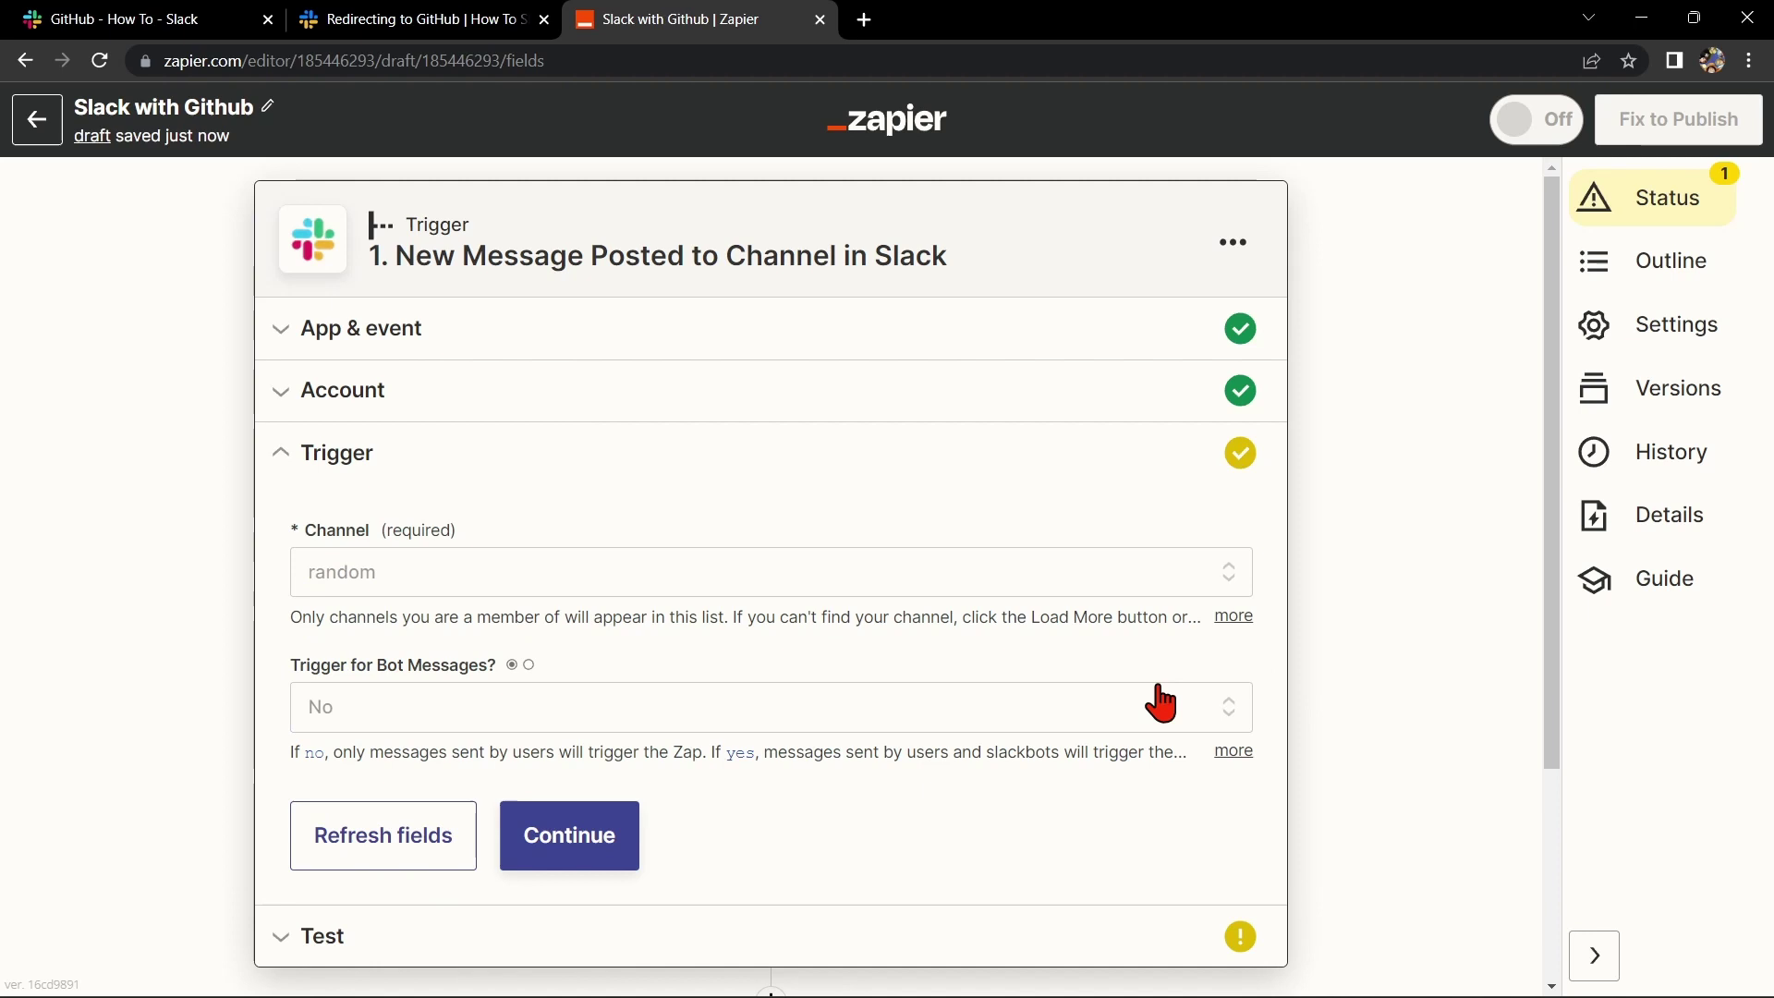
left_click(598, 832)
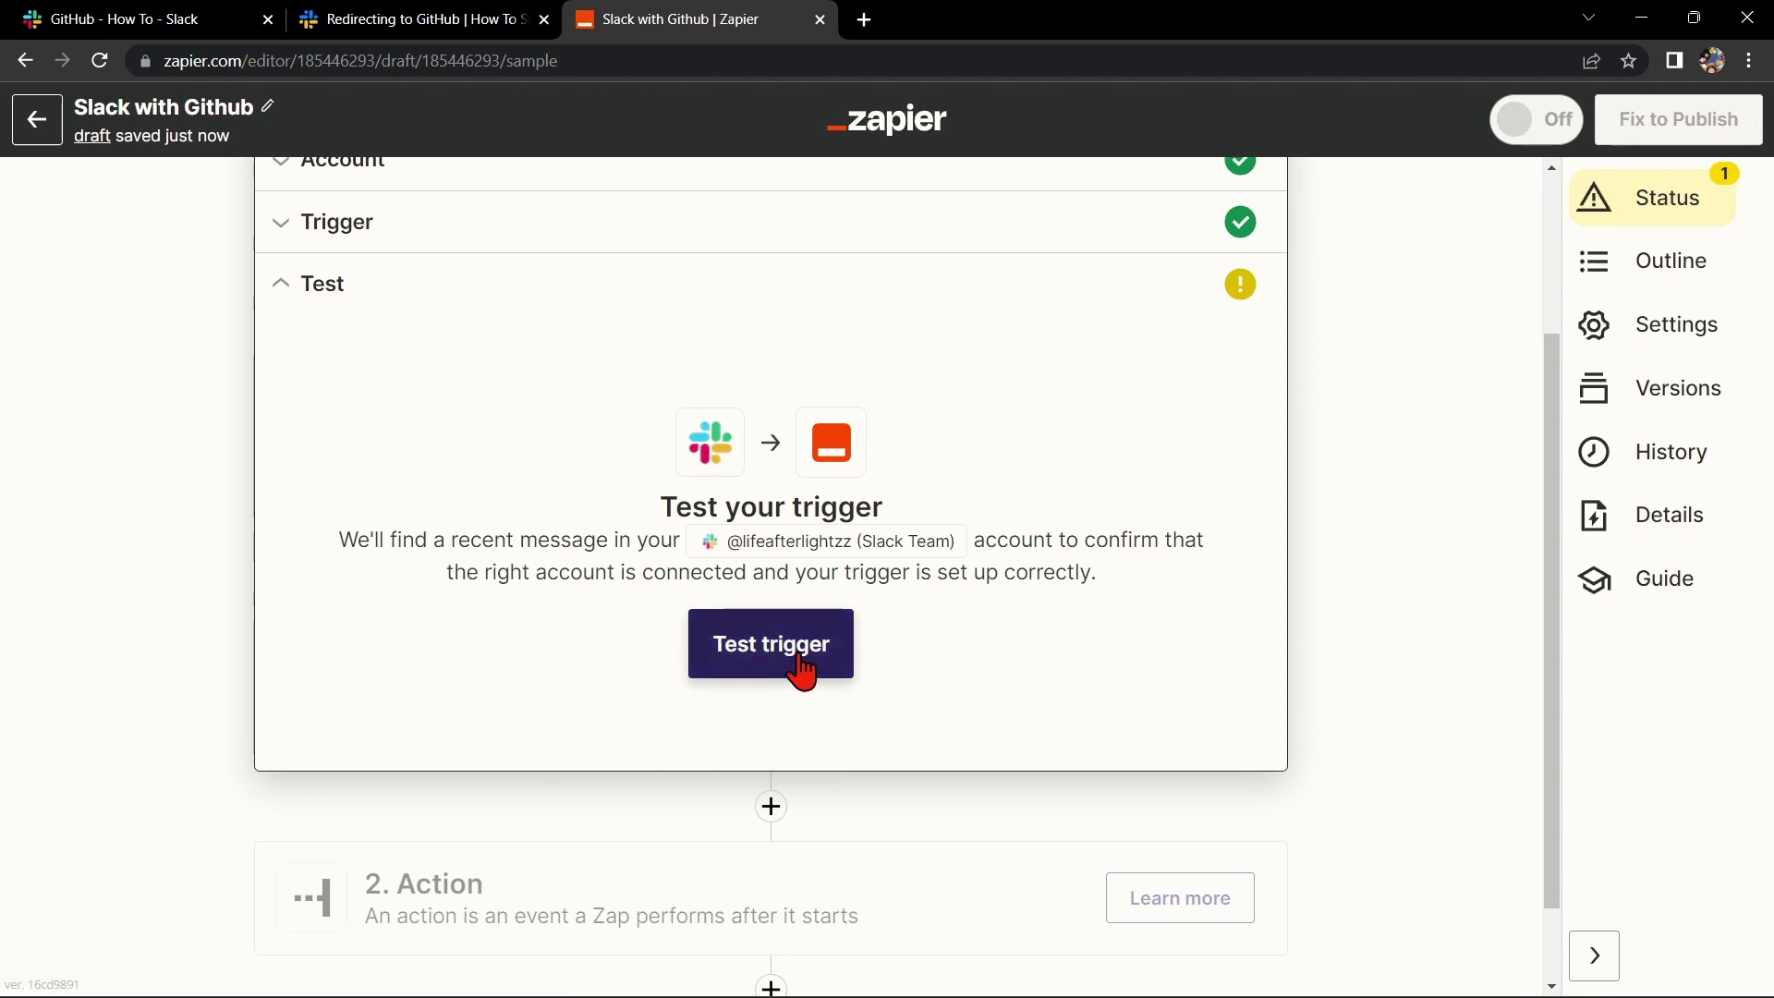
Test the Slack trigger to fetch a sample message, then continue to the action app picker.
left_click(800, 657)
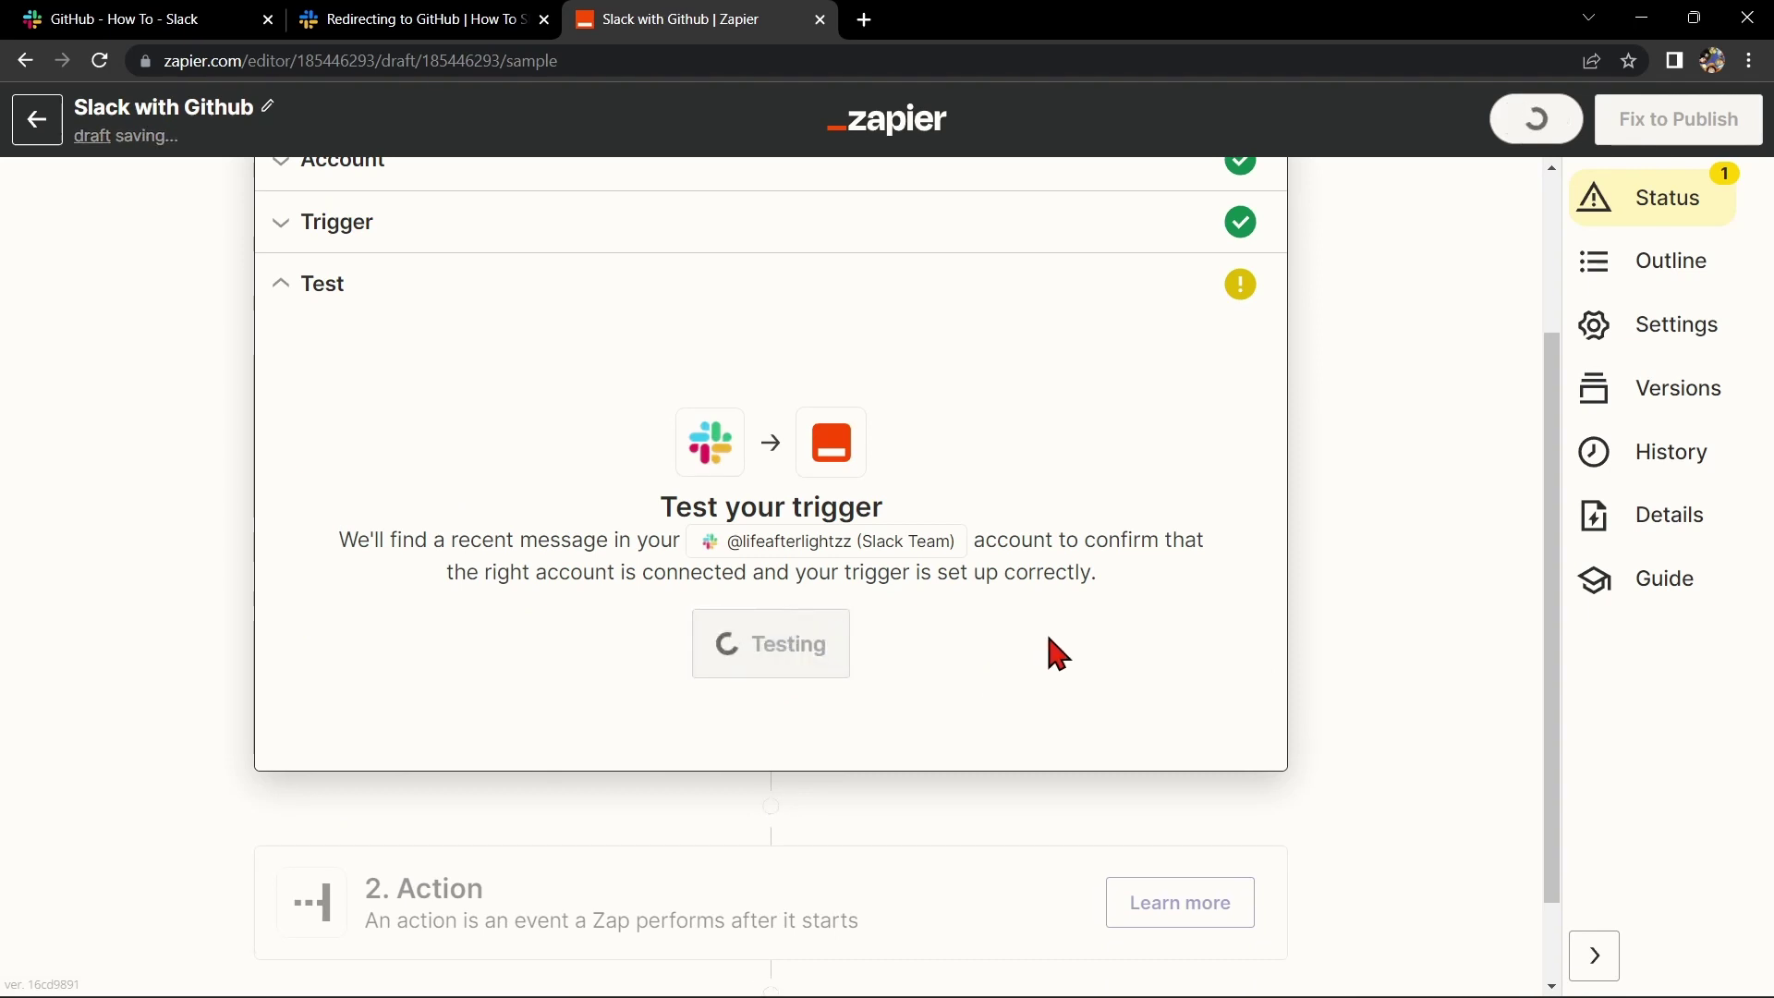
scroll(1348, 587, "down", 4)
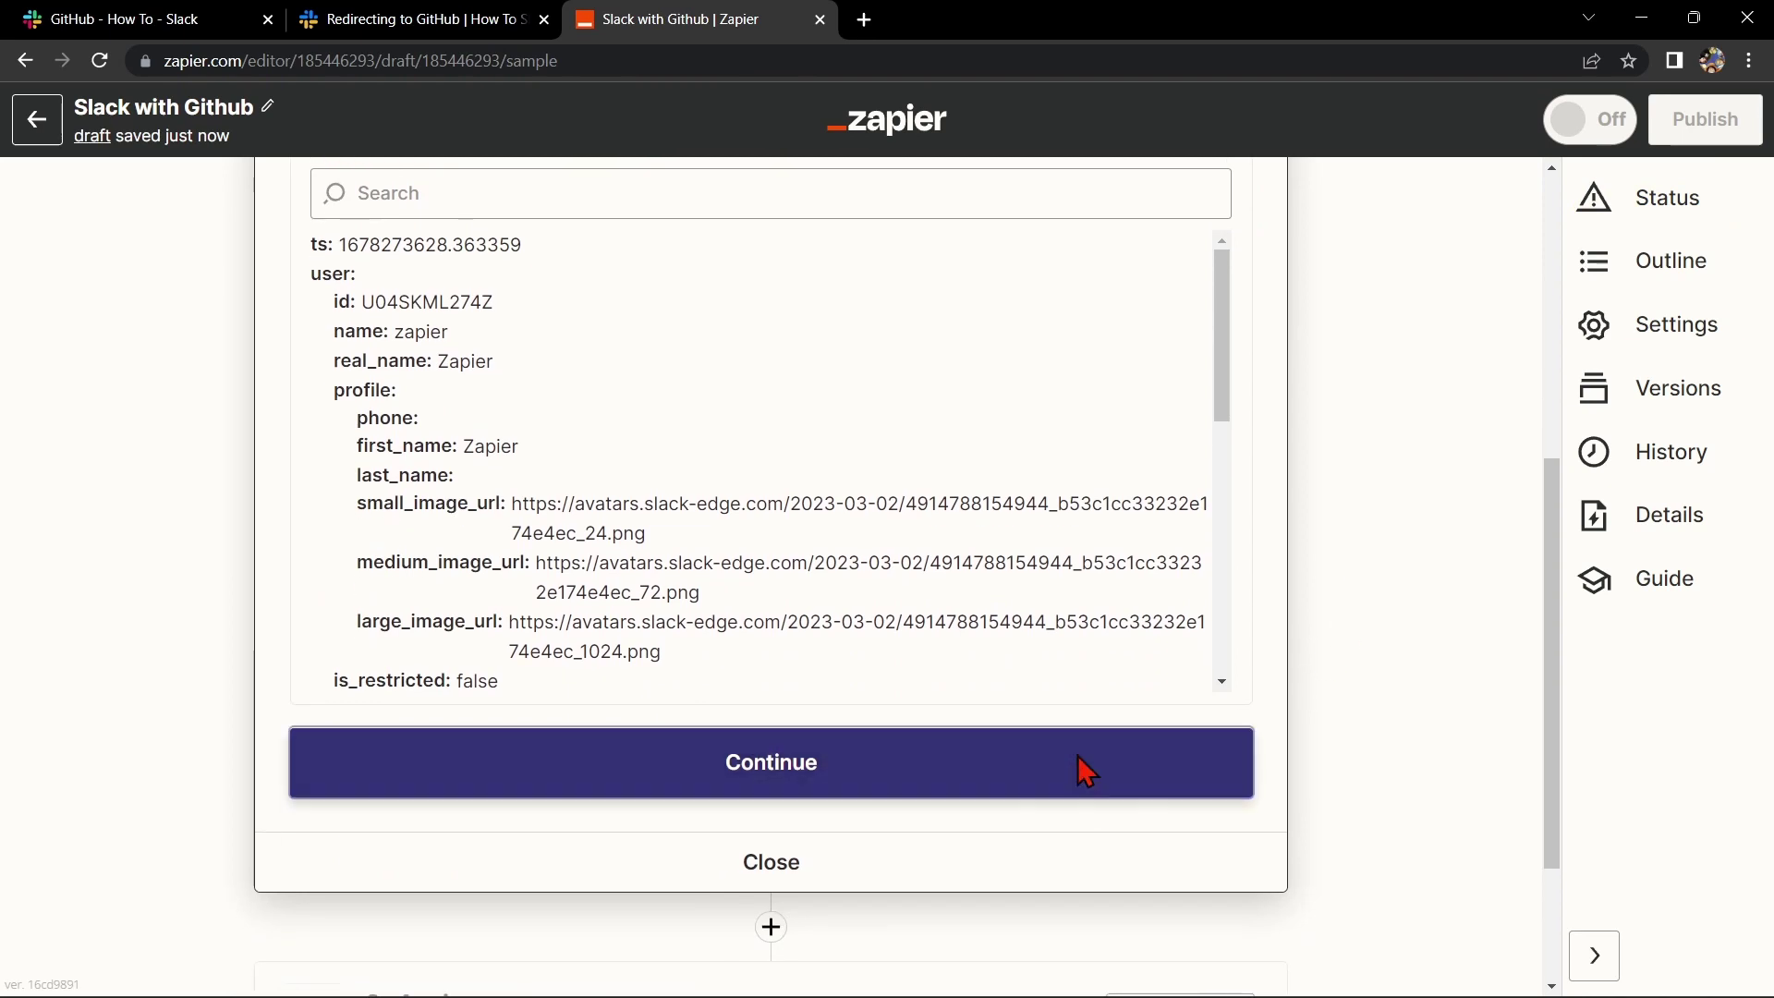
left_click(1089, 762)
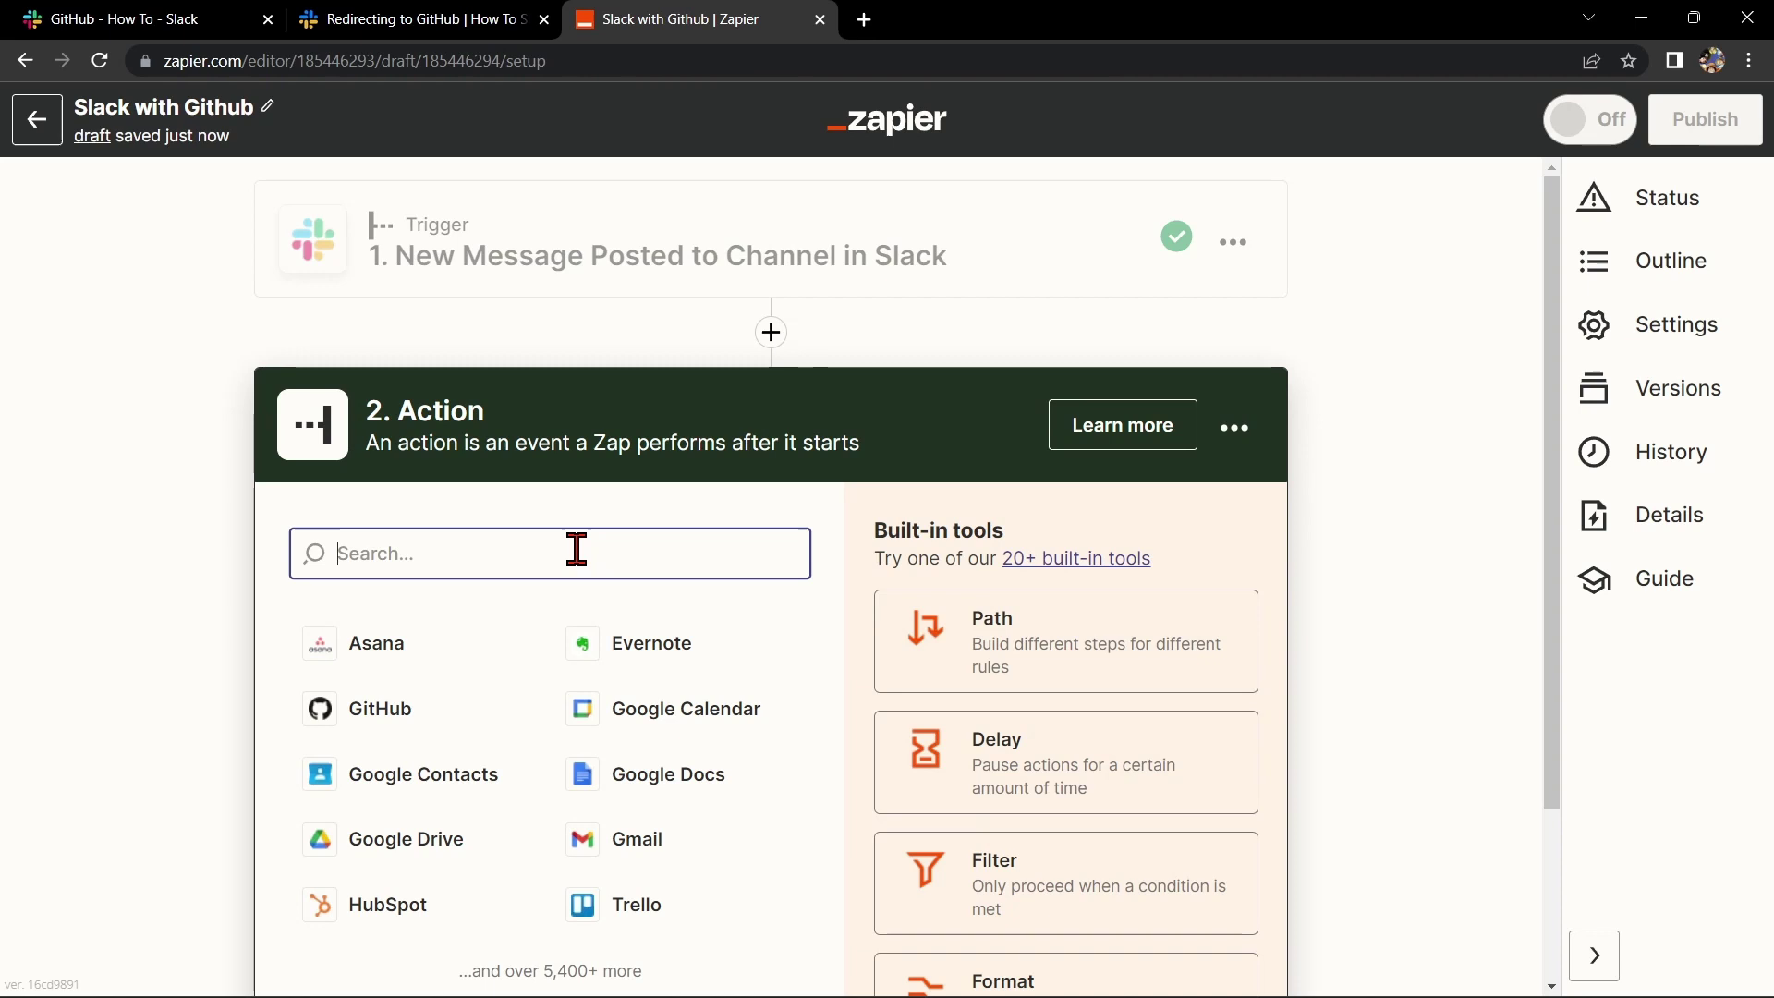
Set the action to GitHub's Create Issue event and continue to account setup.
type("github")
left_click(482, 637)
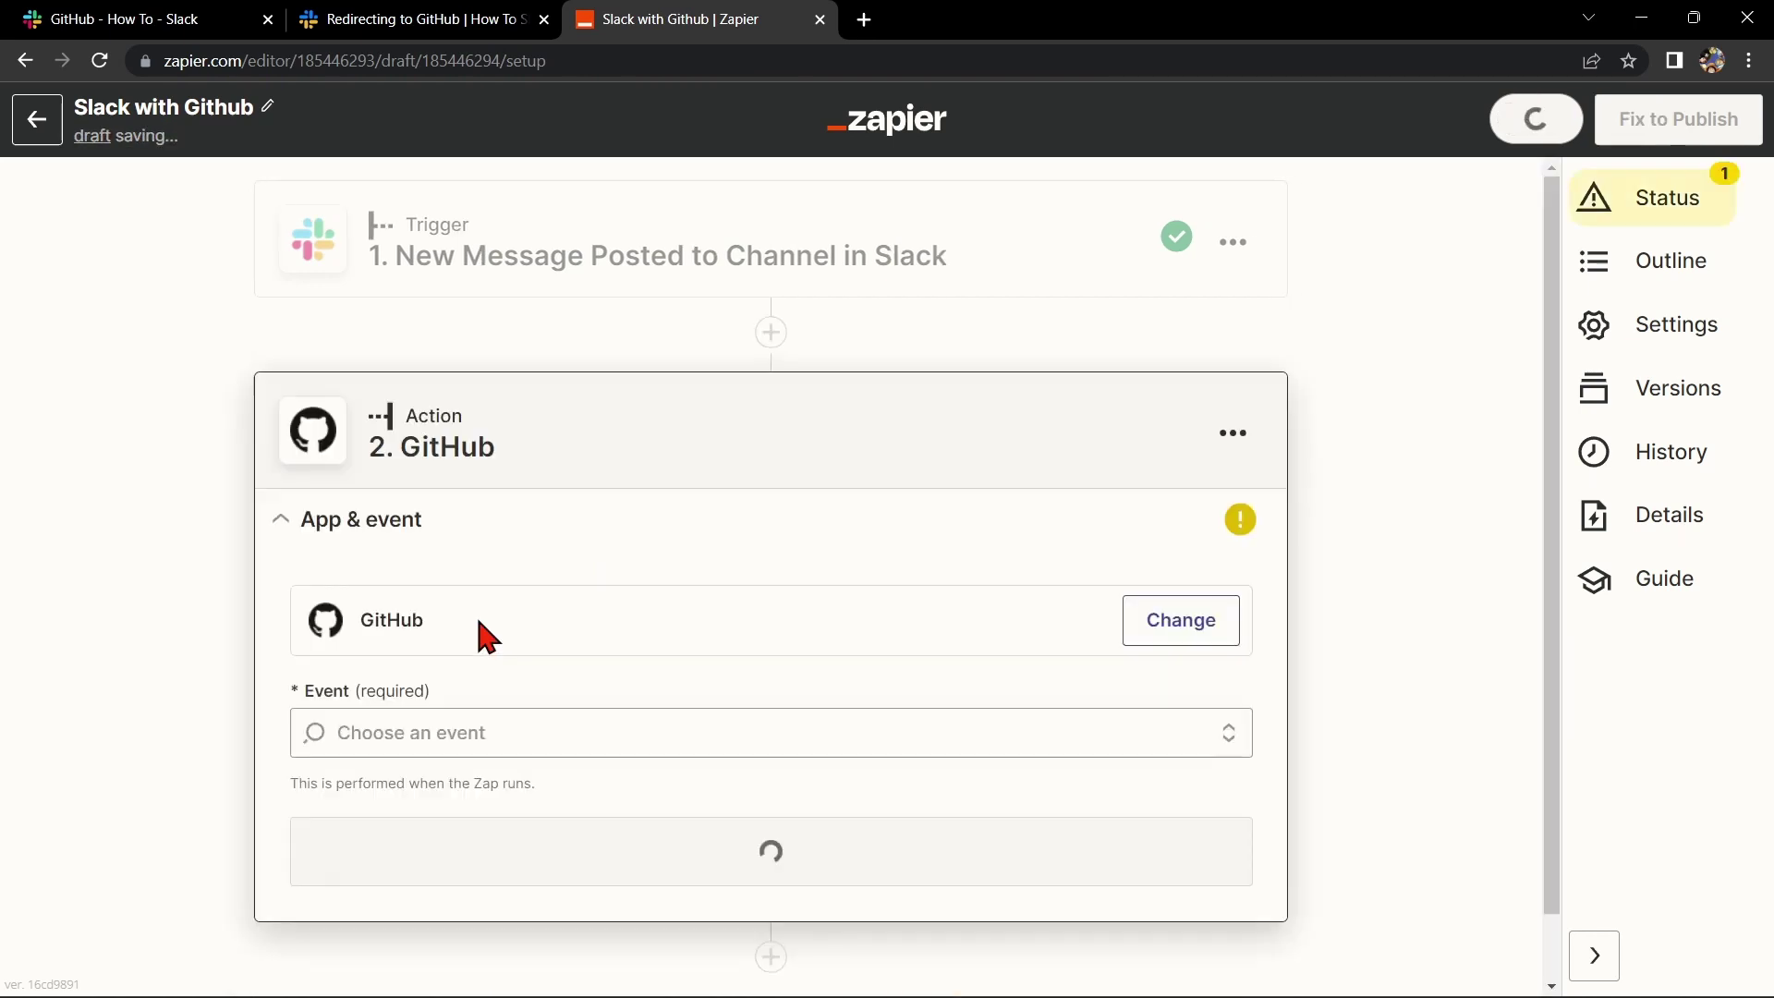
left_click(598, 718)
scroll(1405, 674, "down", 3)
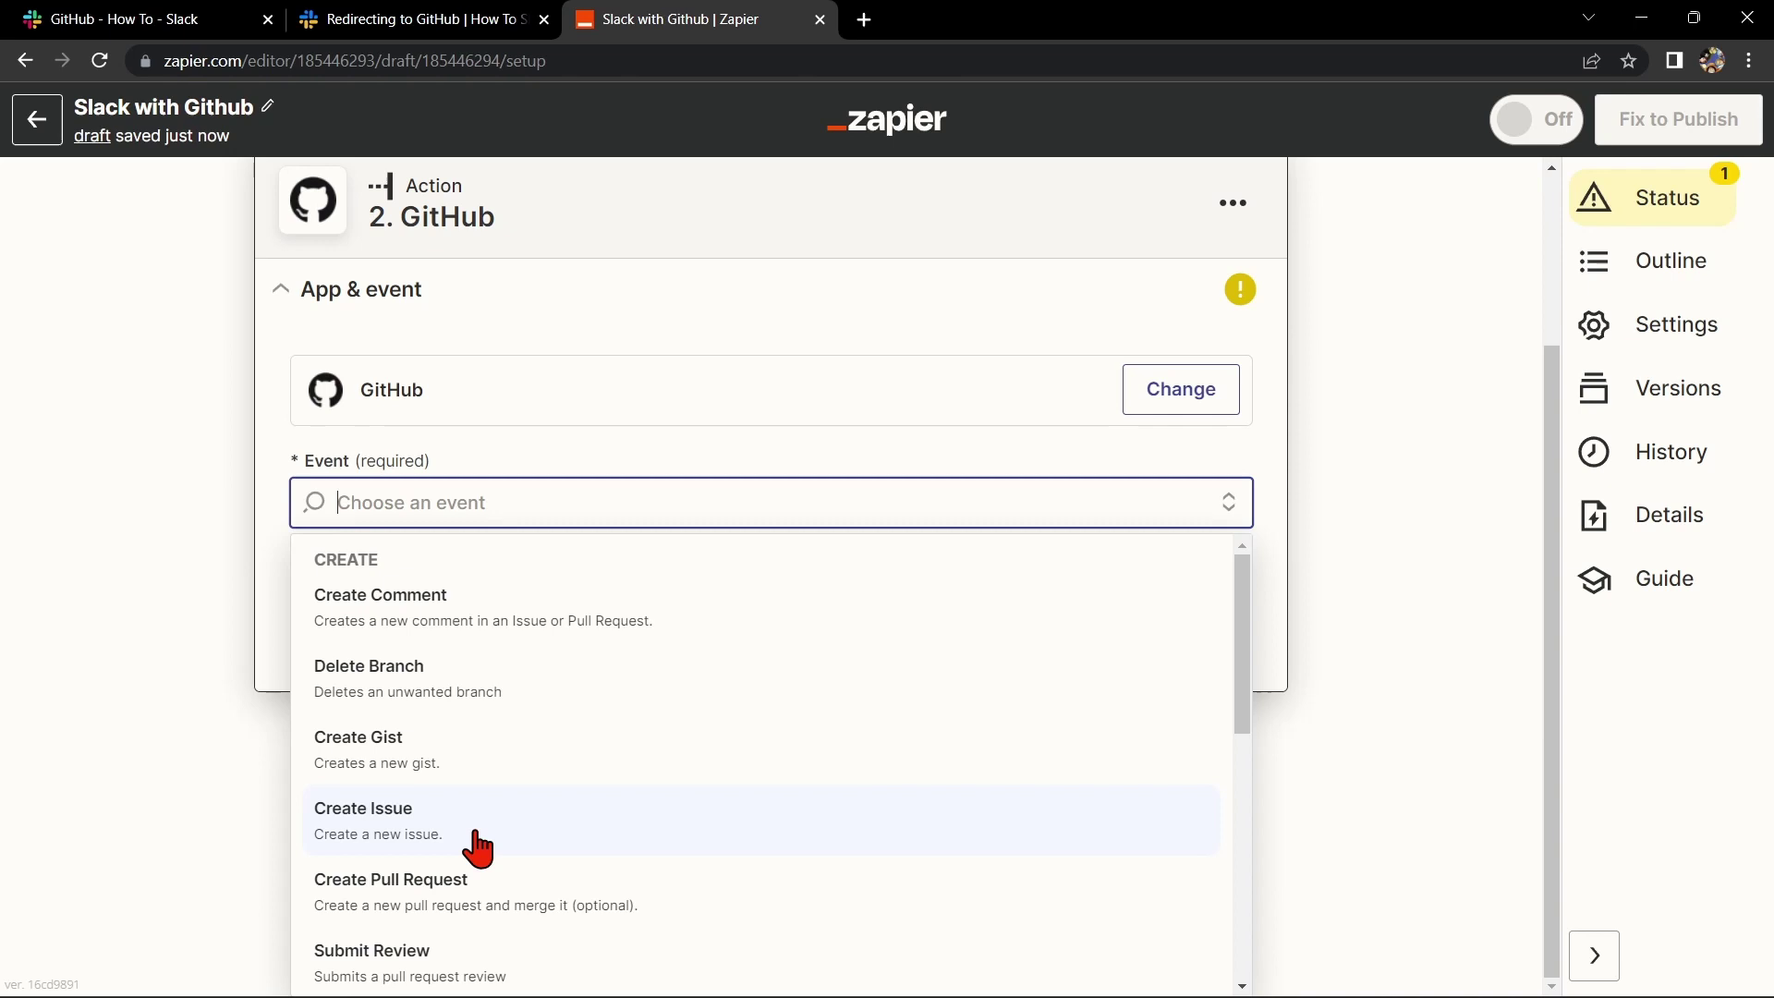
left_click(475, 836)
left_click(1152, 665)
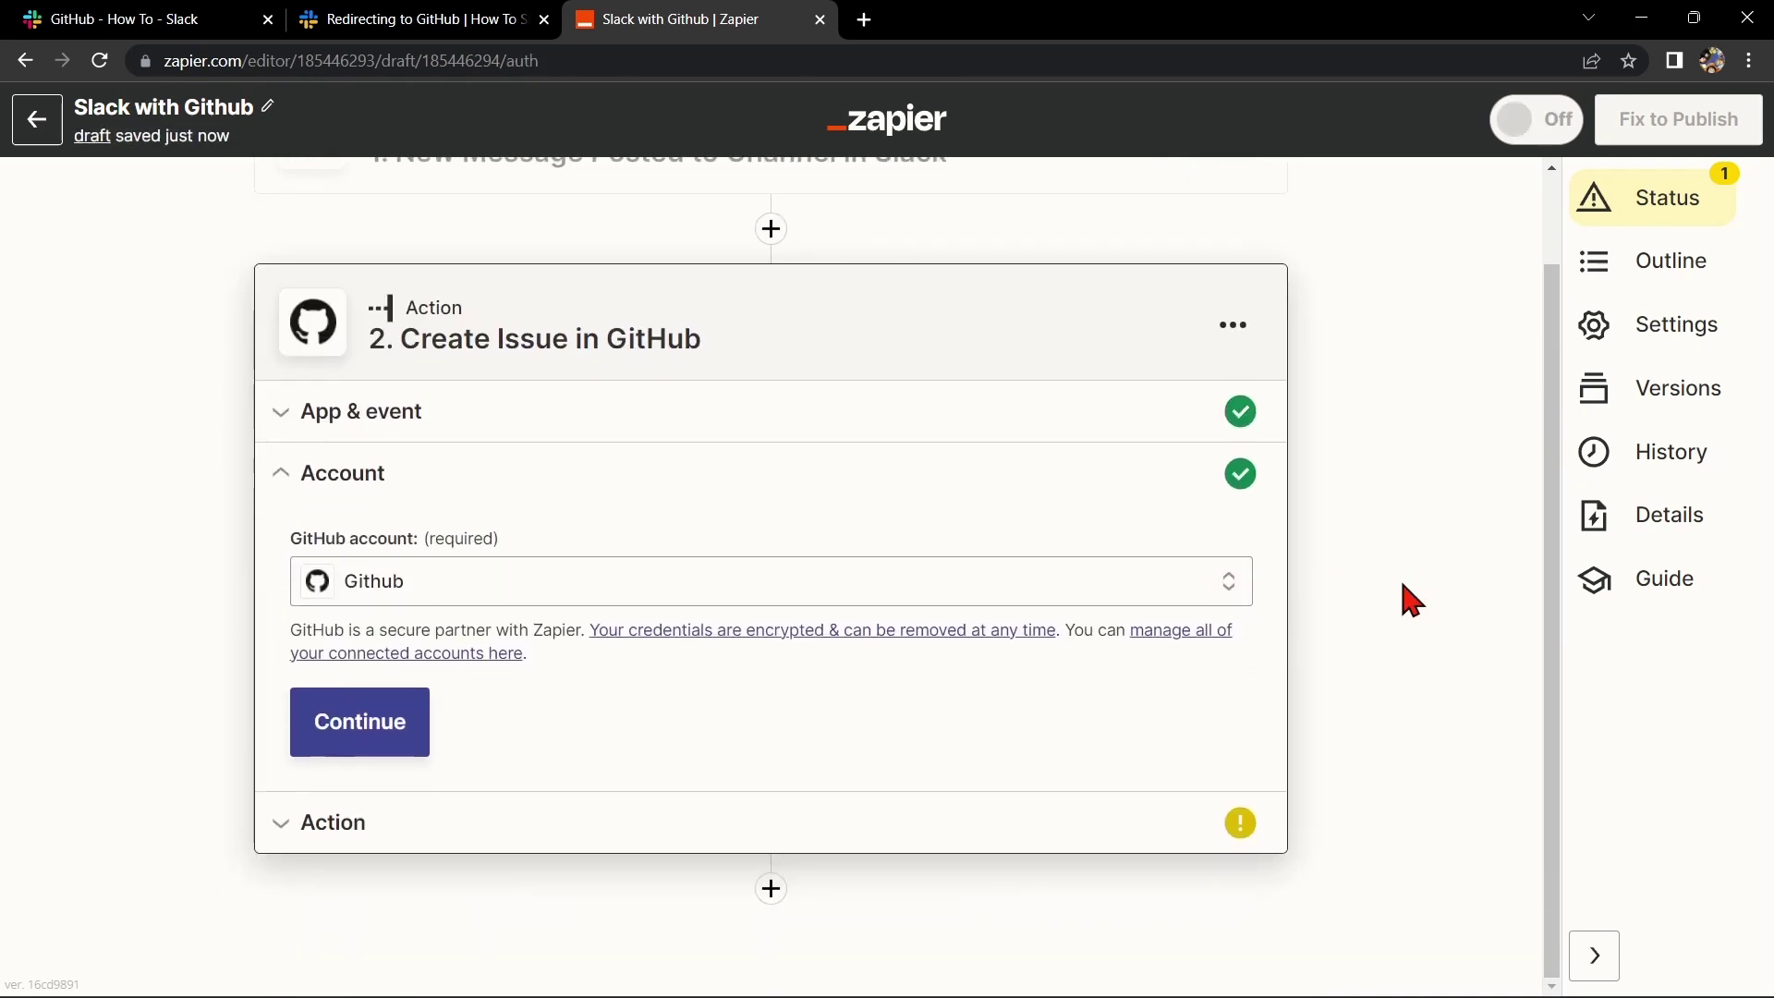
Keep the existing connected GitHub account for the action.
left_click(845, 582)
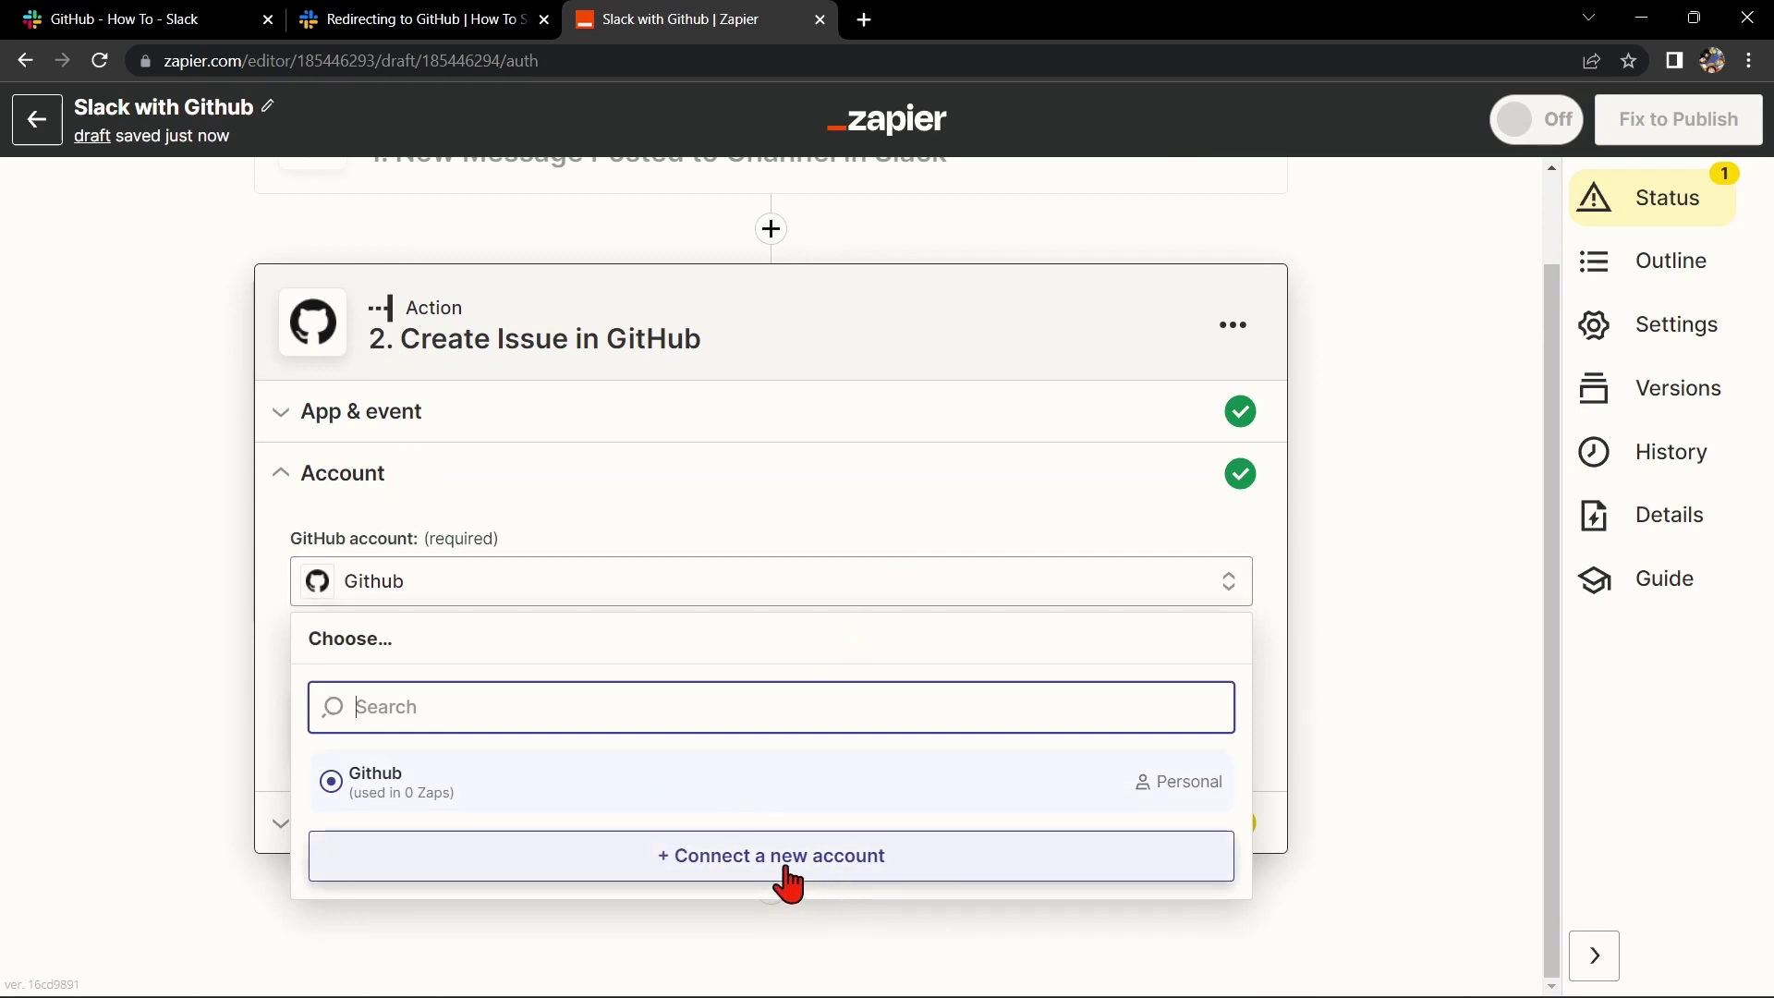
left_click(857, 469)
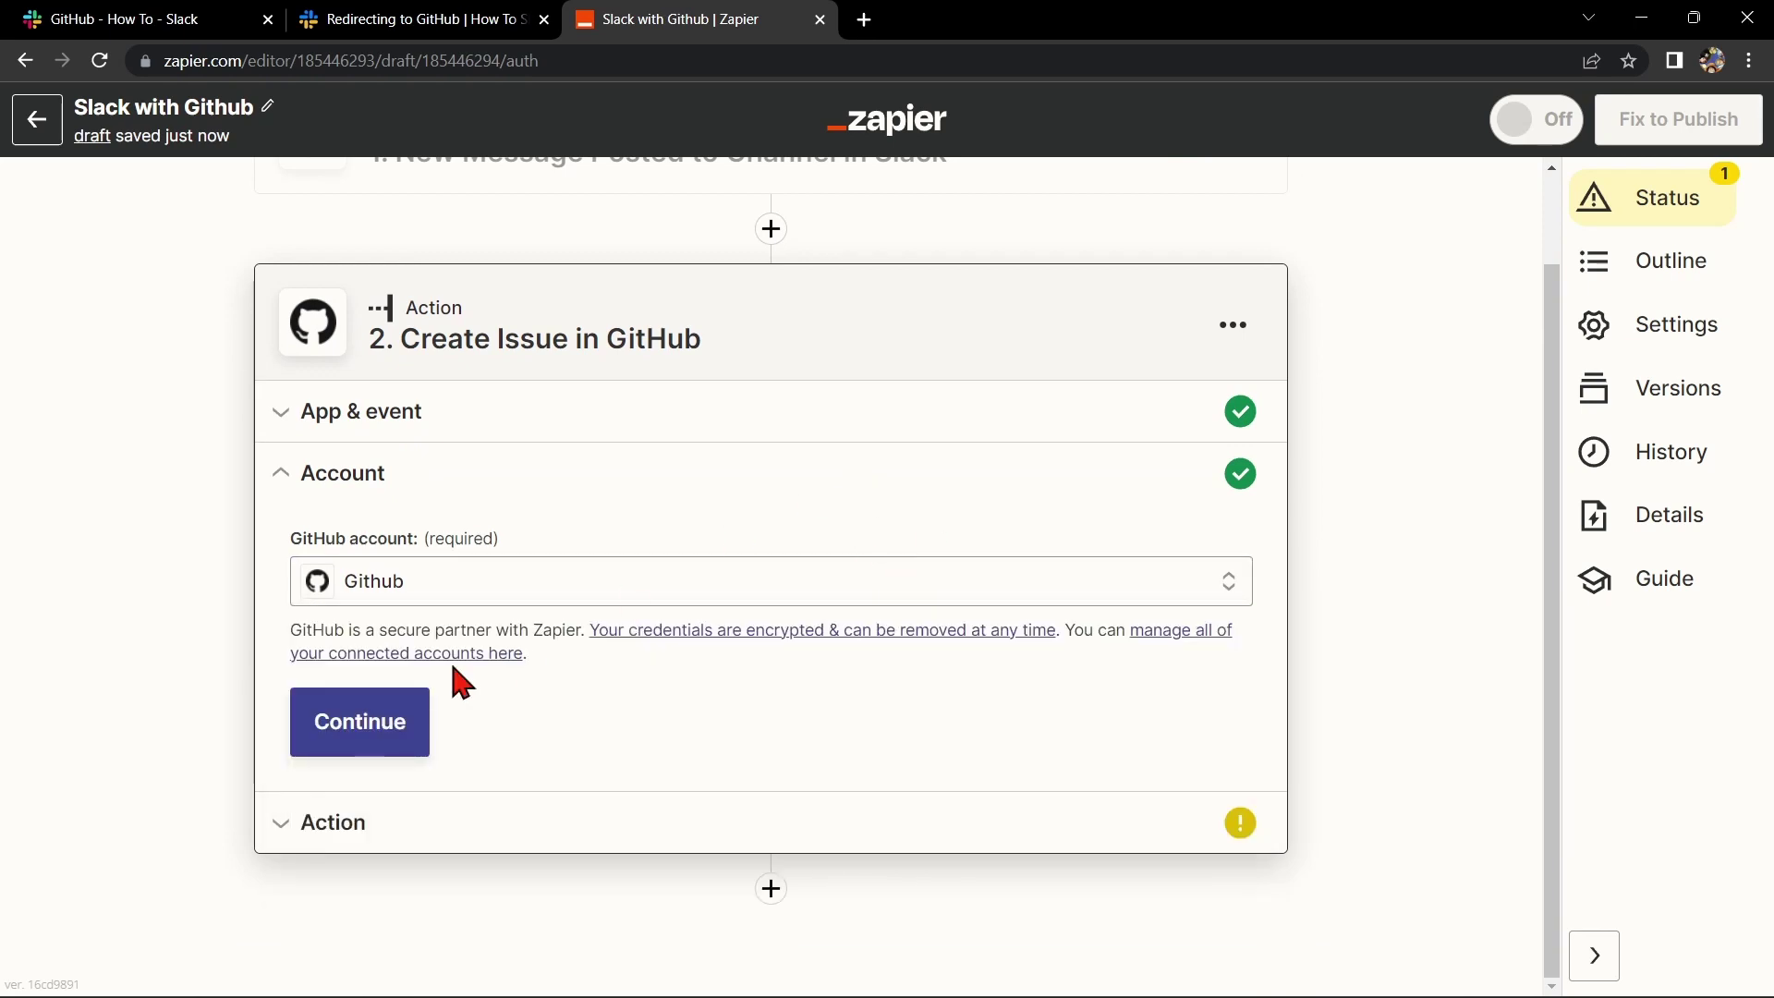
left_click(361, 720)
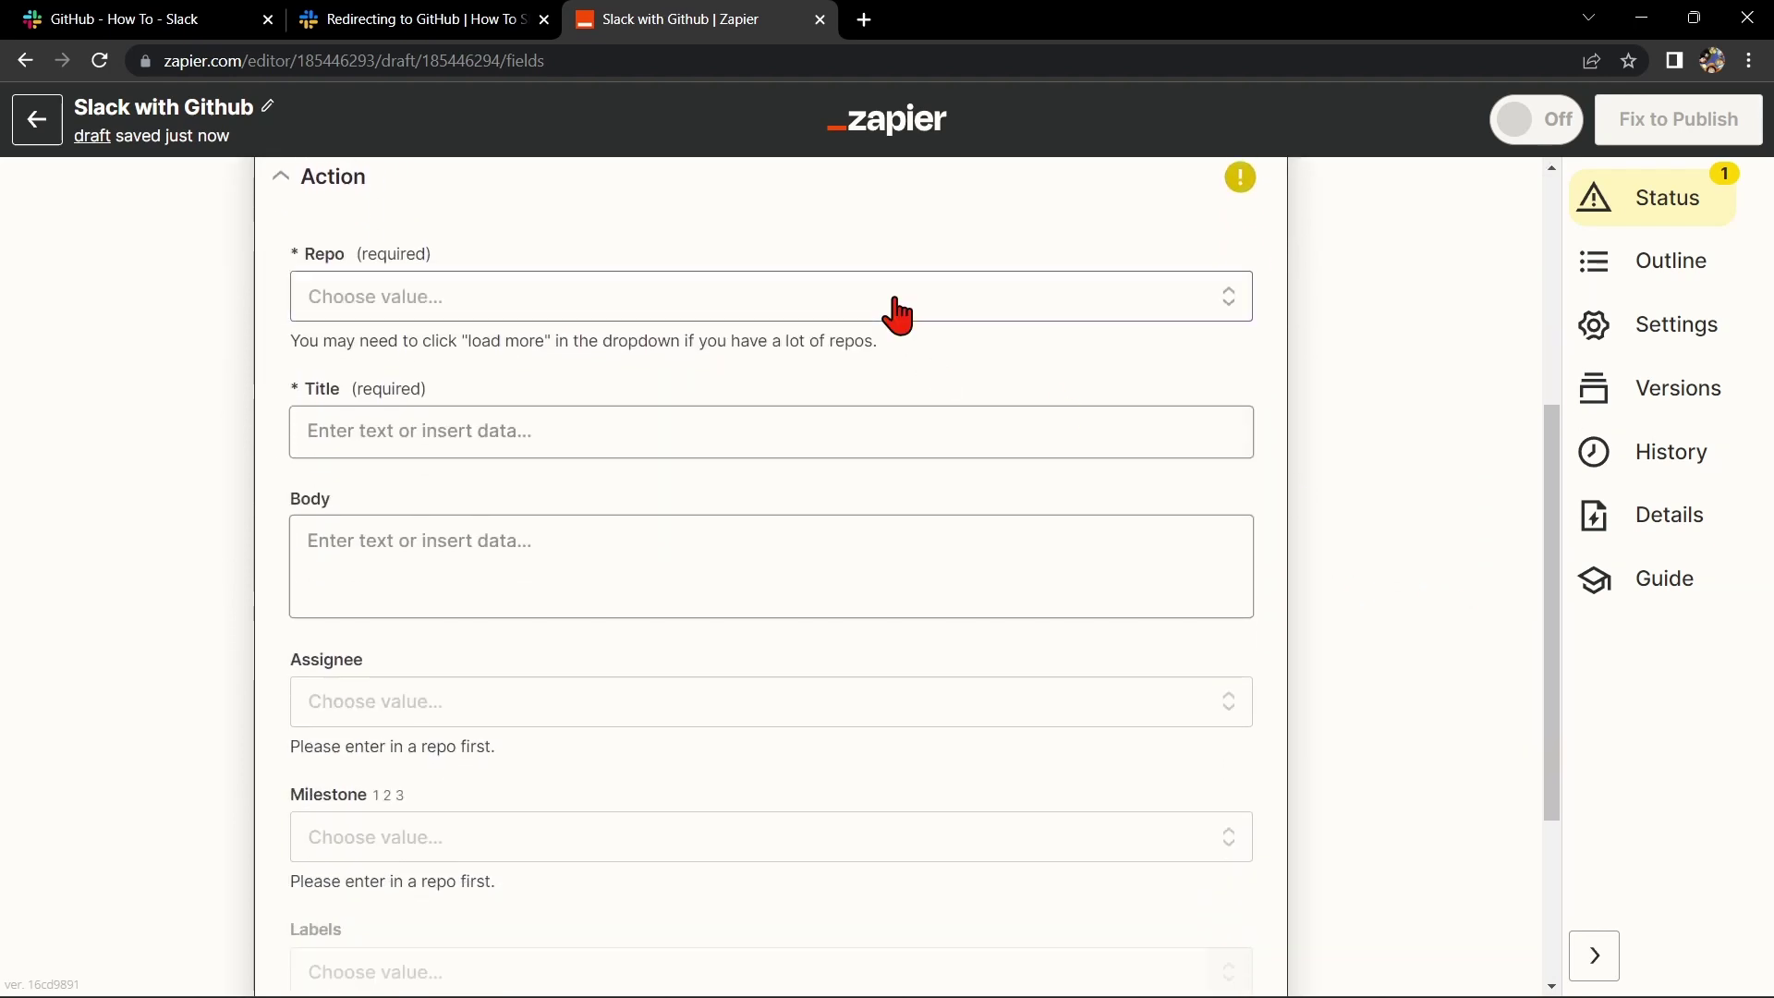
Send issues to the Editing repository with the title mapped to the Slack message text.
left_click(895, 303)
left_click(368, 545)
left_click(725, 420)
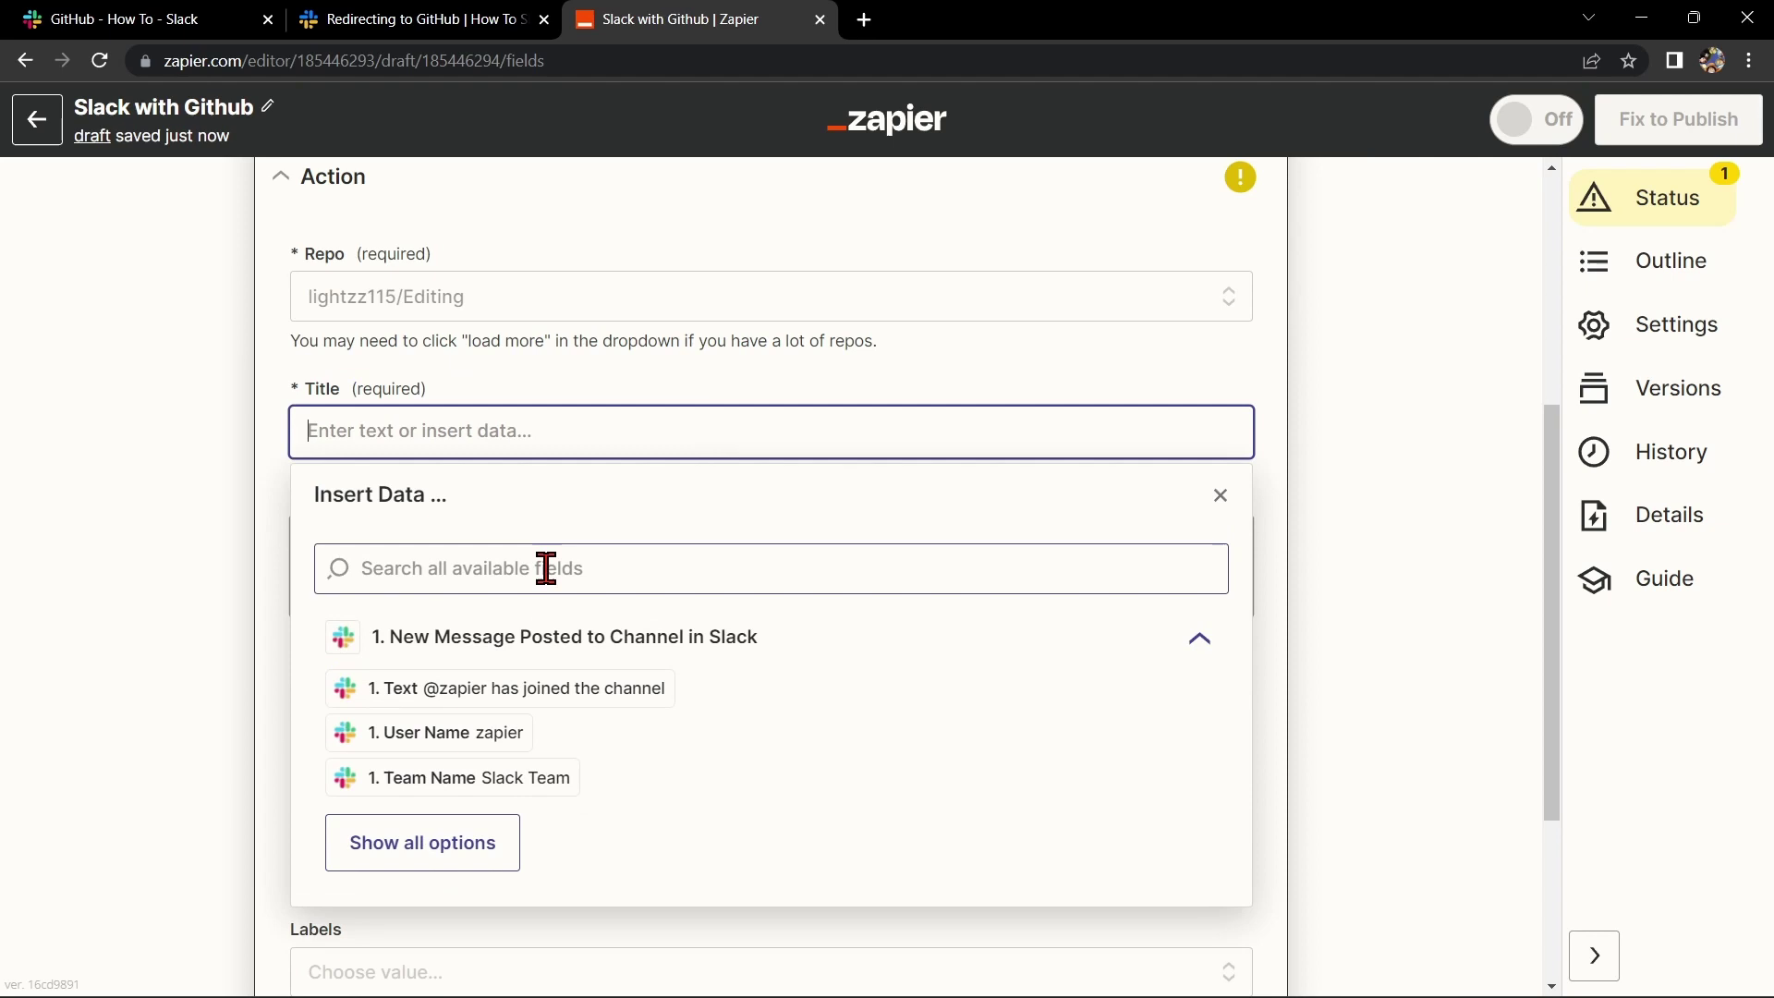
left_click(554, 689)
left_click(1258, 589)
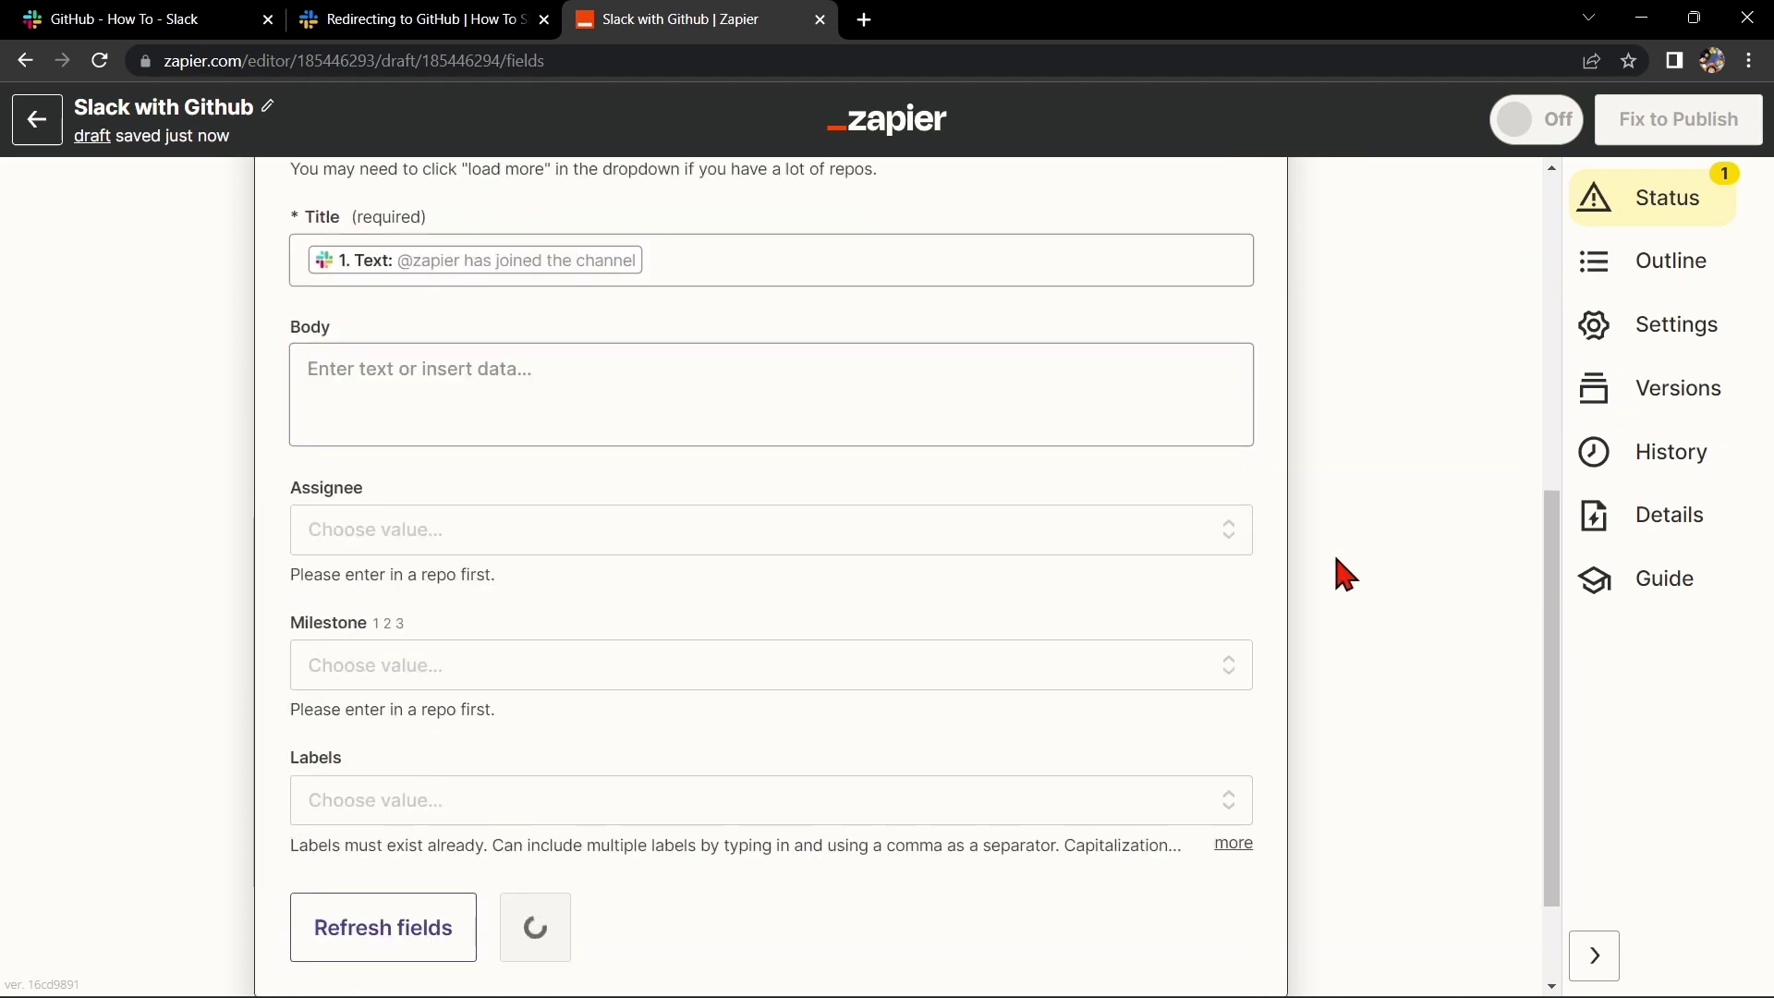
scroll(1017, 693, "down", 2)
left_click(585, 838)
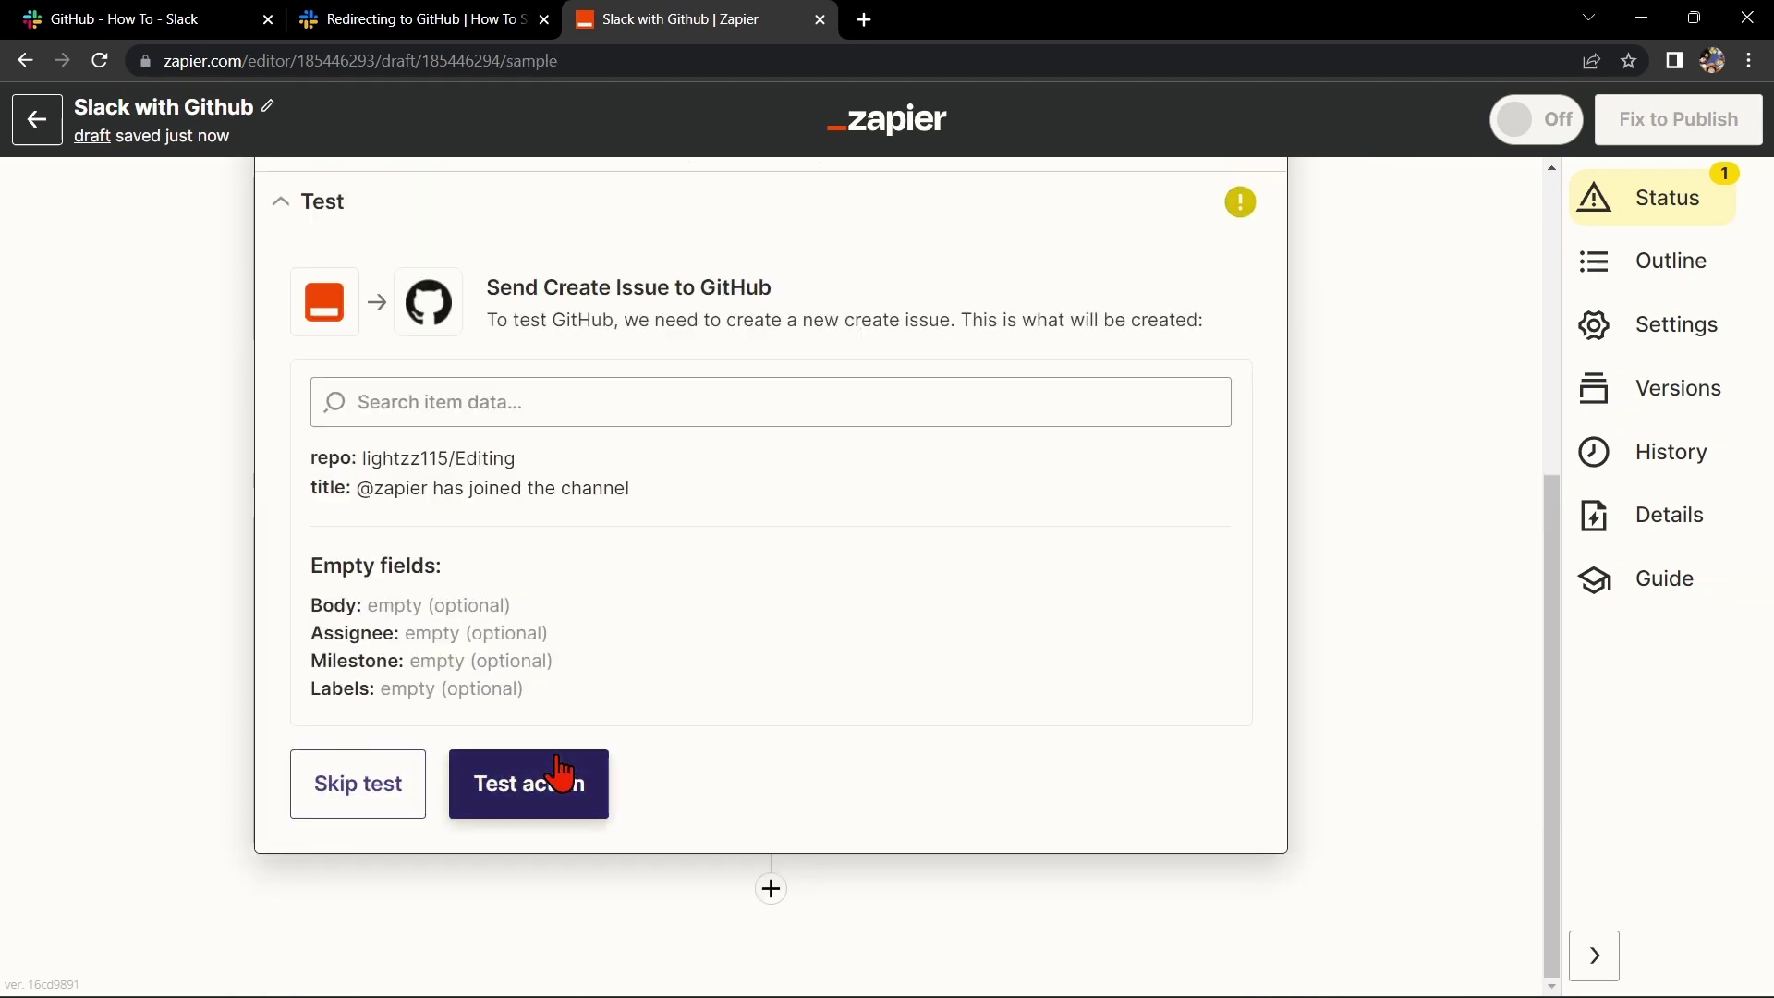
Create a test GitHub issue, then publish the Zap and turn it on.
left_click(524, 811)
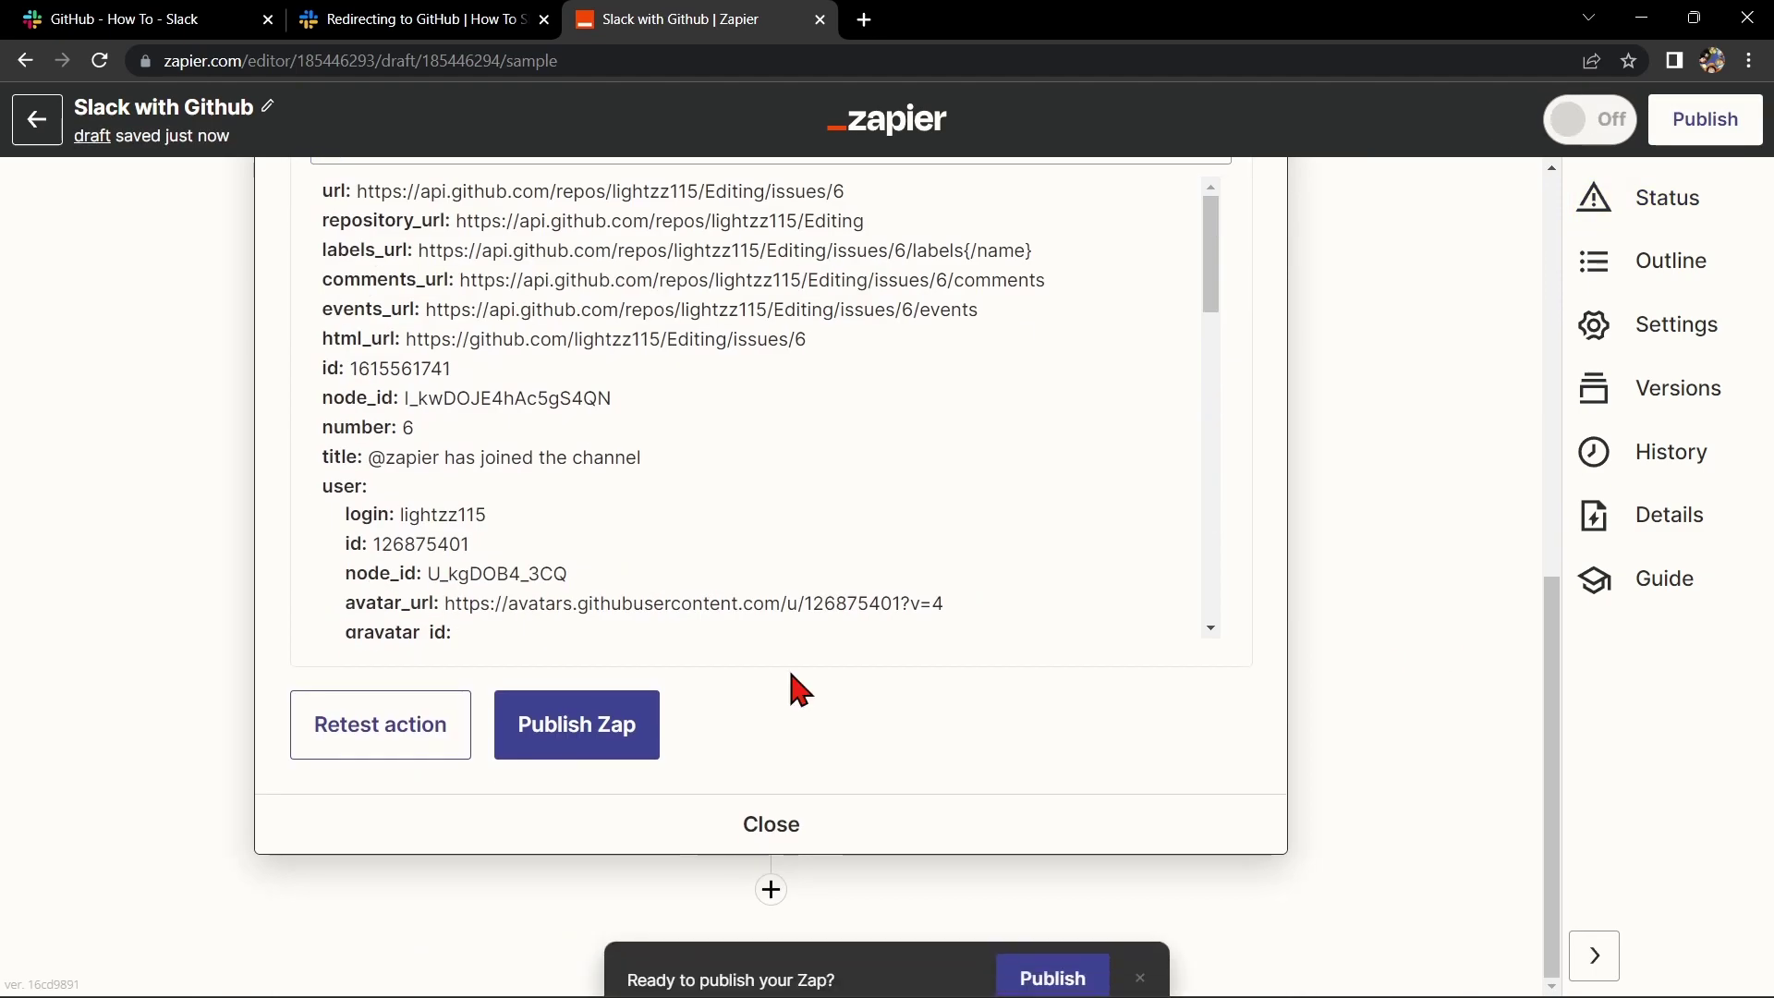
left_click(586, 739)
left_click(825, 573)
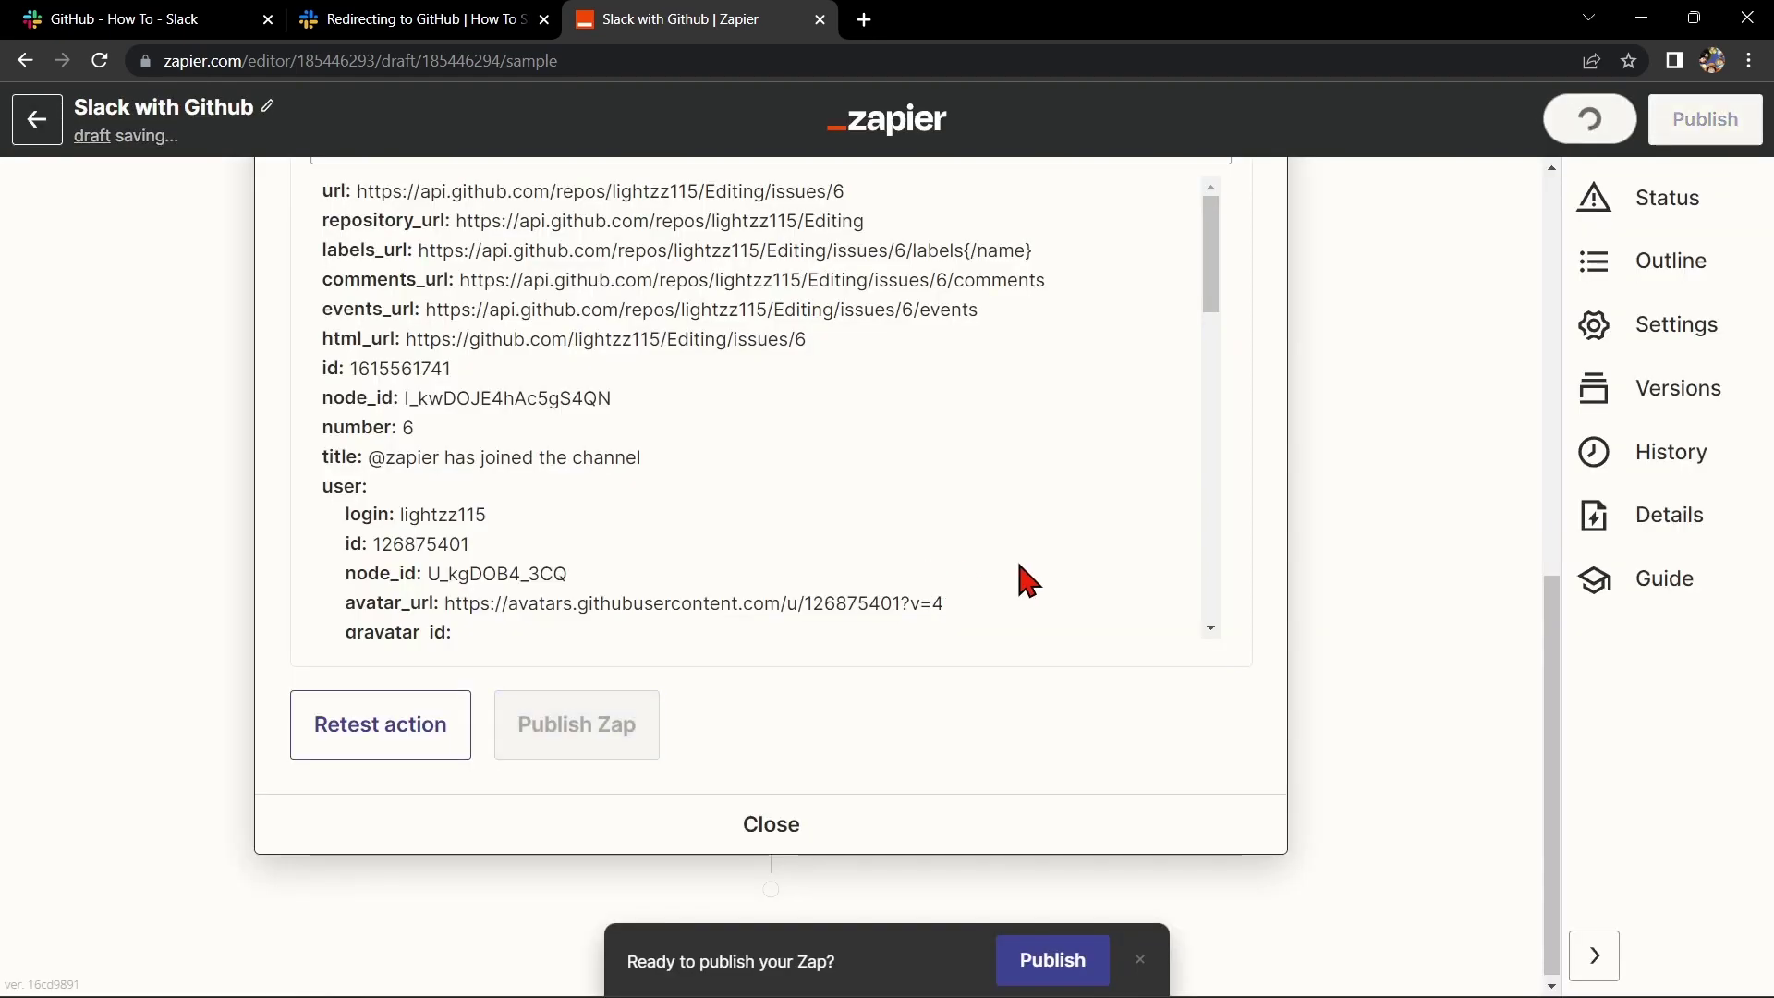